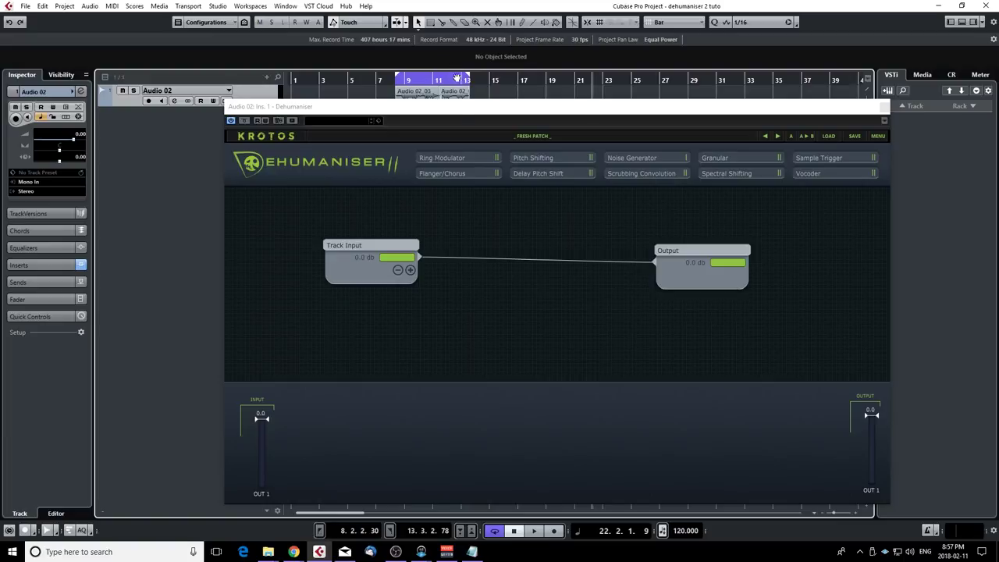
Add a Ring Modulator node to the patch canvas beside Track Input.
left_click_drag(456, 112, 437, 99)
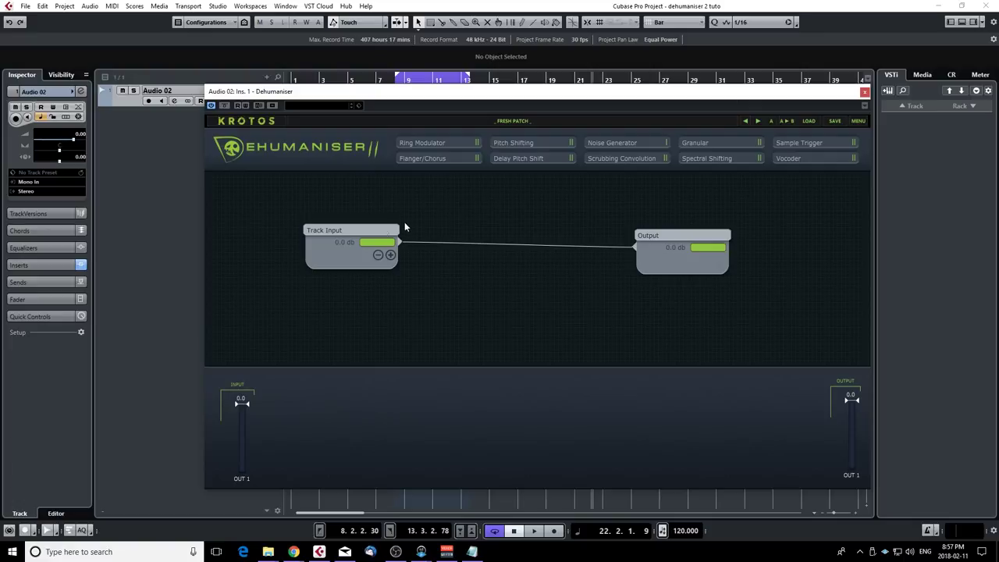
left_click_drag(371, 228, 315, 215)
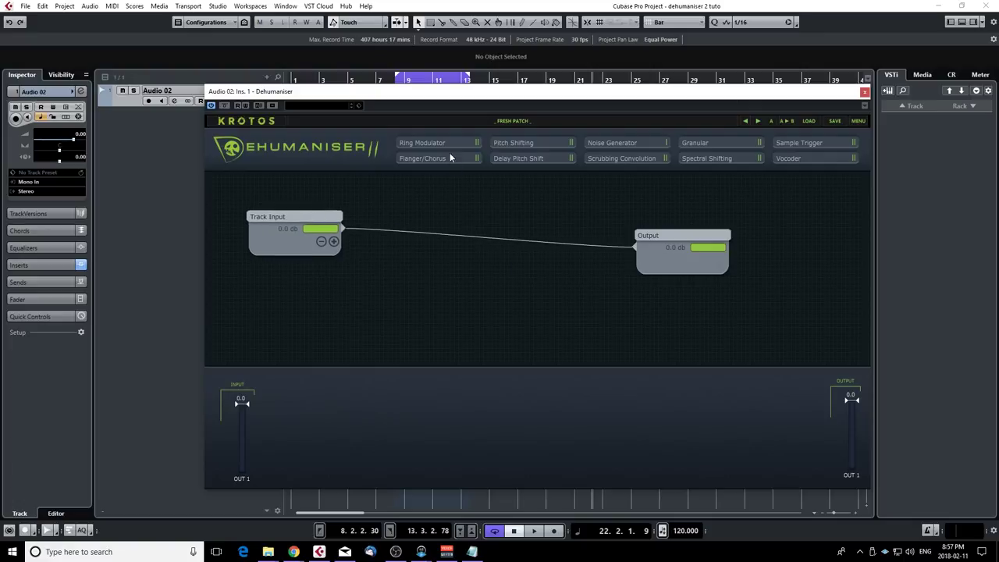
left_click_drag(442, 143, 413, 275)
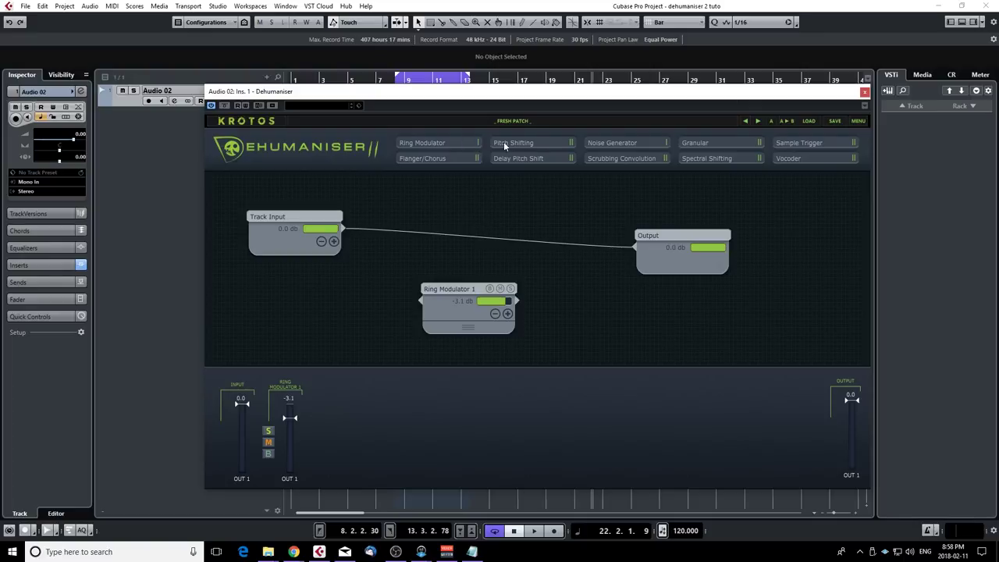
Wire Track Input through Ring Modulator 1 to Output and add a second output on each.
left_click(344, 230)
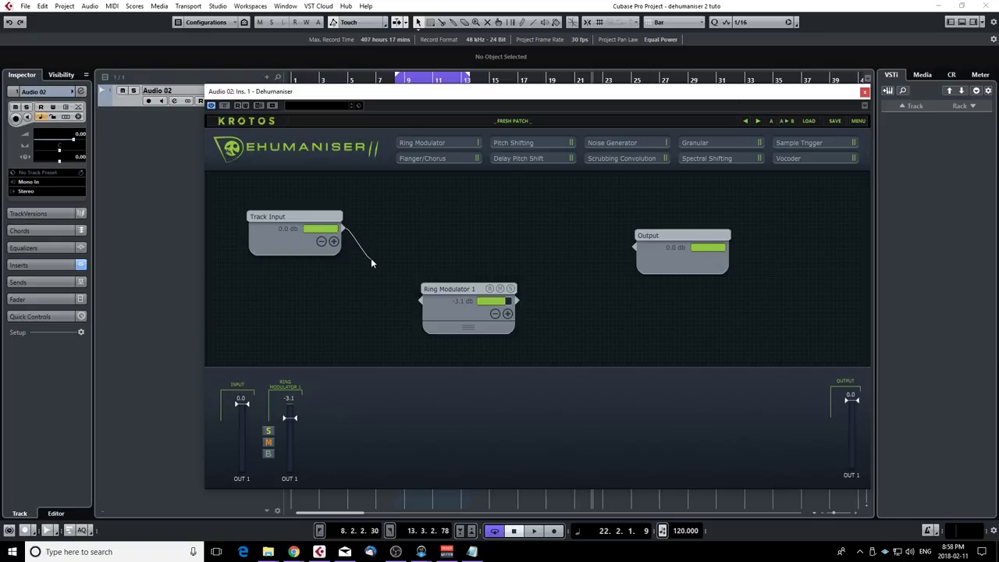
left_click_drag(372, 264, 421, 300)
left_click_drag(535, 303, 635, 248)
left_click_drag(466, 288, 479, 209)
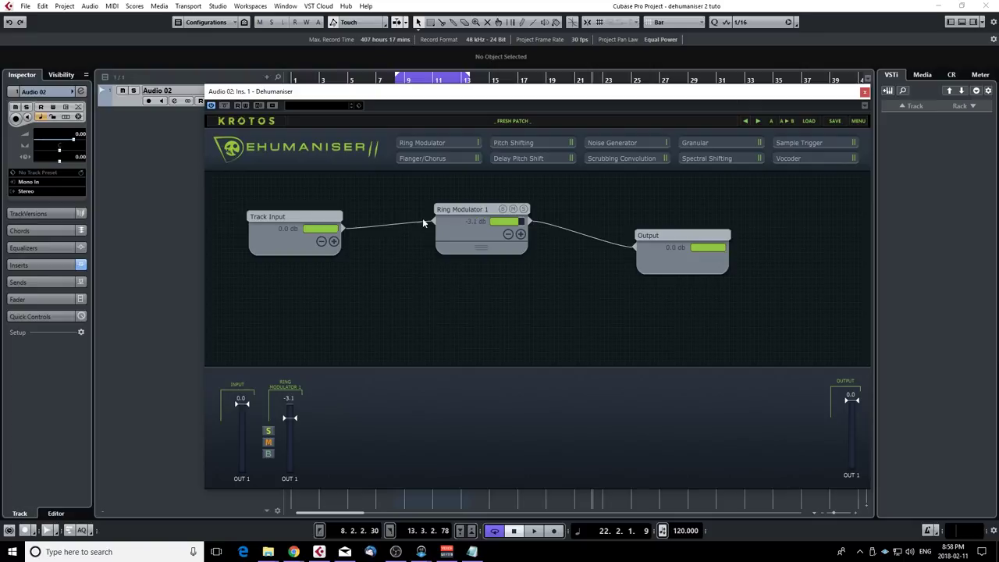
left_click(332, 242)
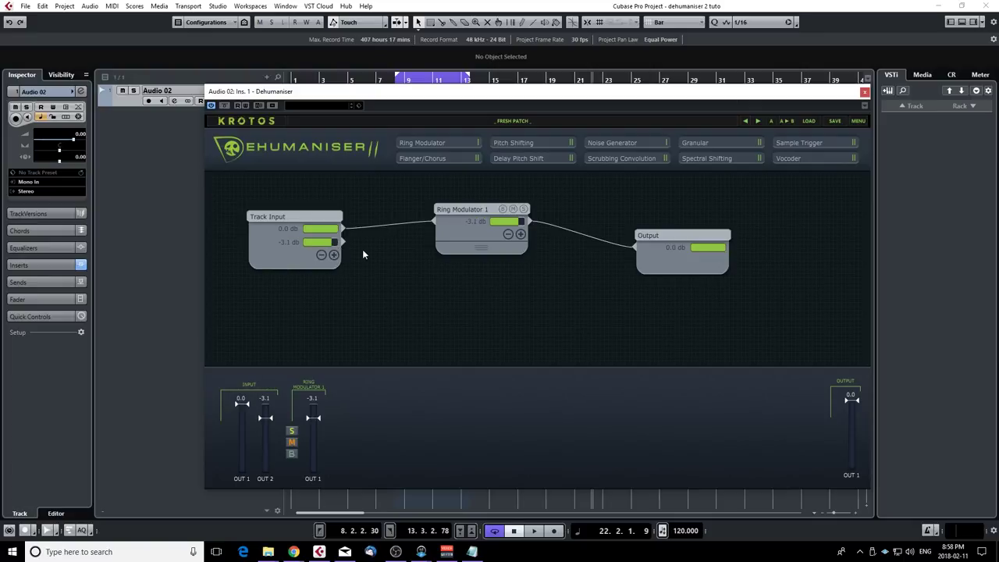
left_click(521, 234)
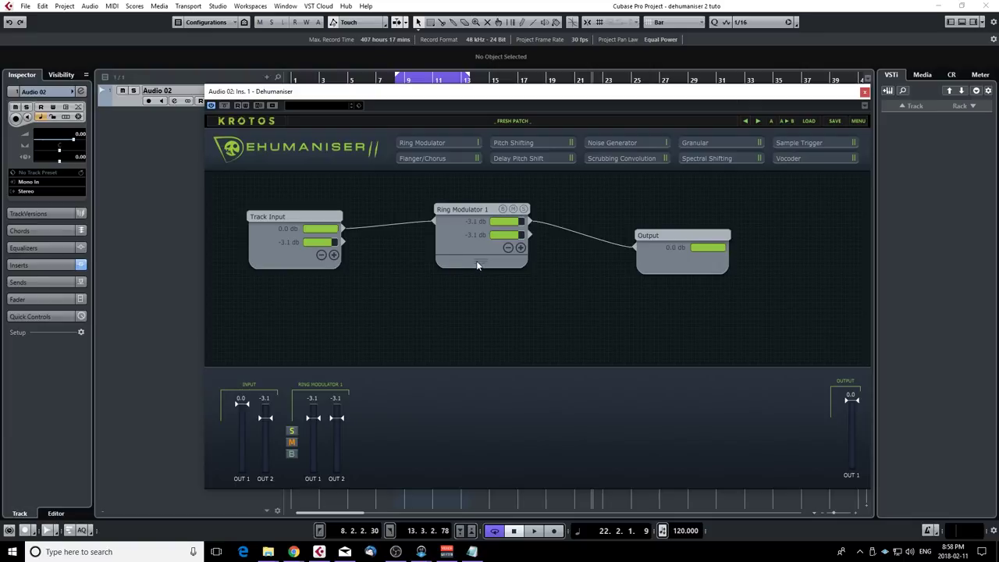
Swap Ring Modulator 1's Rate quick control for an Osc Blend control at 0.0.
left_click(482, 264)
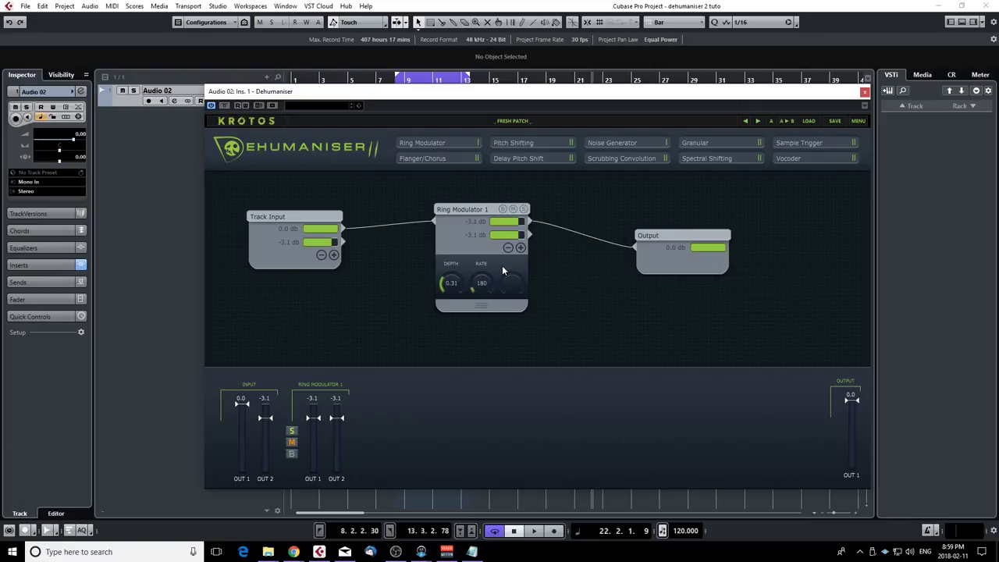
left_click(474, 211)
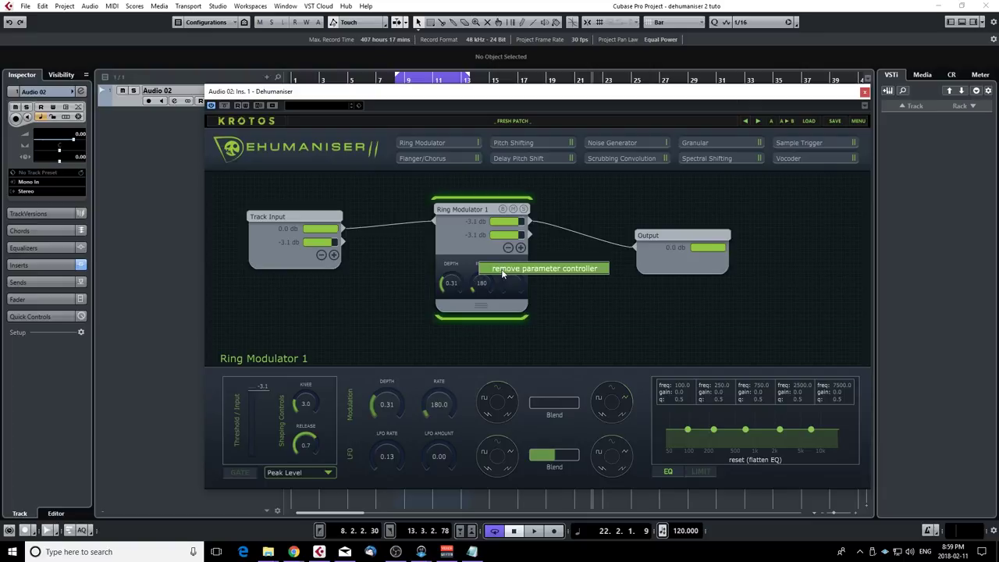
left_click(502, 272)
right_click(477, 264)
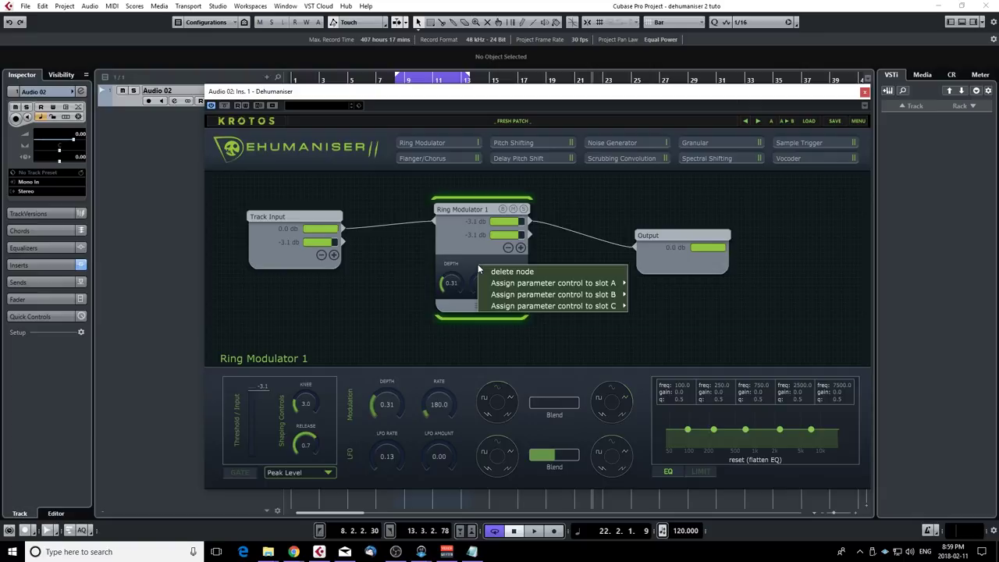
mouse_move(509, 297)
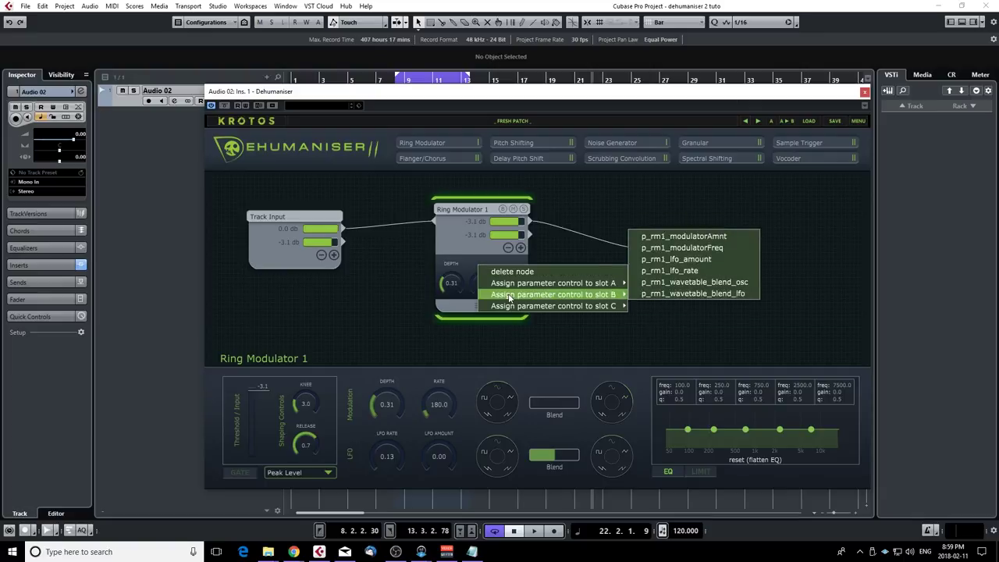
left_click(669, 283)
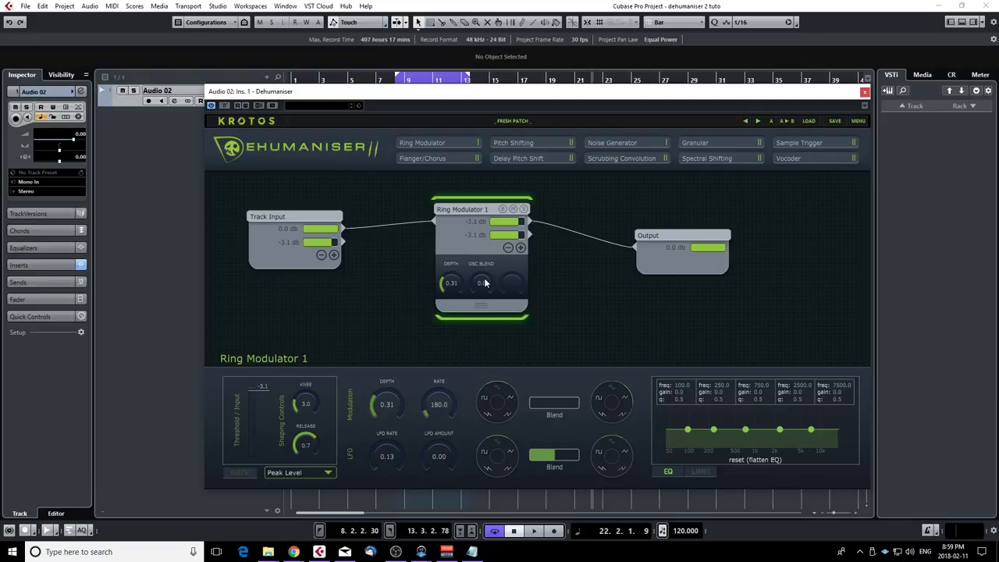
Check the Output and Ring Modulator 1 limiter settings, then return to the Input/Ring Modulator/Output level mixer.
left_click(684, 237)
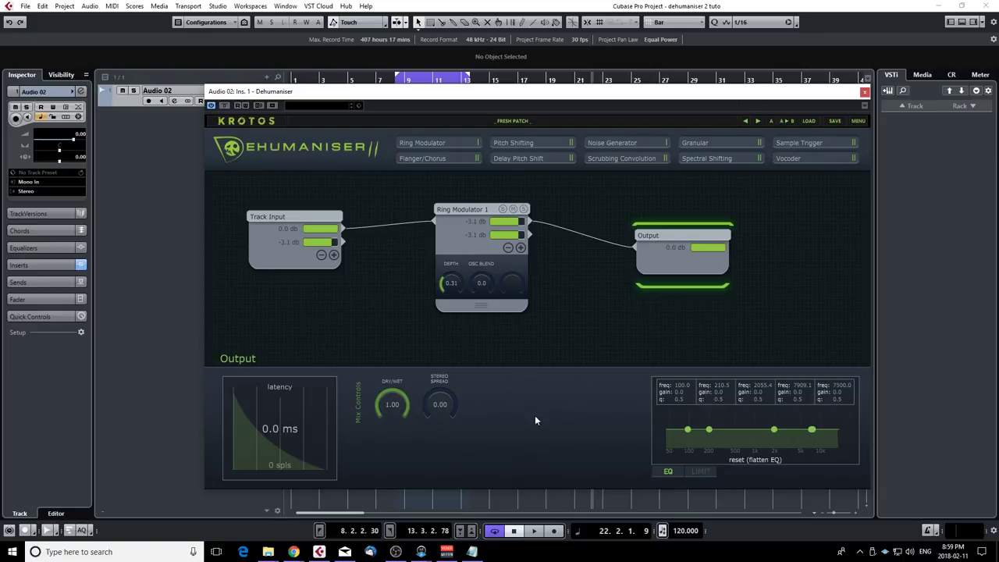
left_click(488, 234)
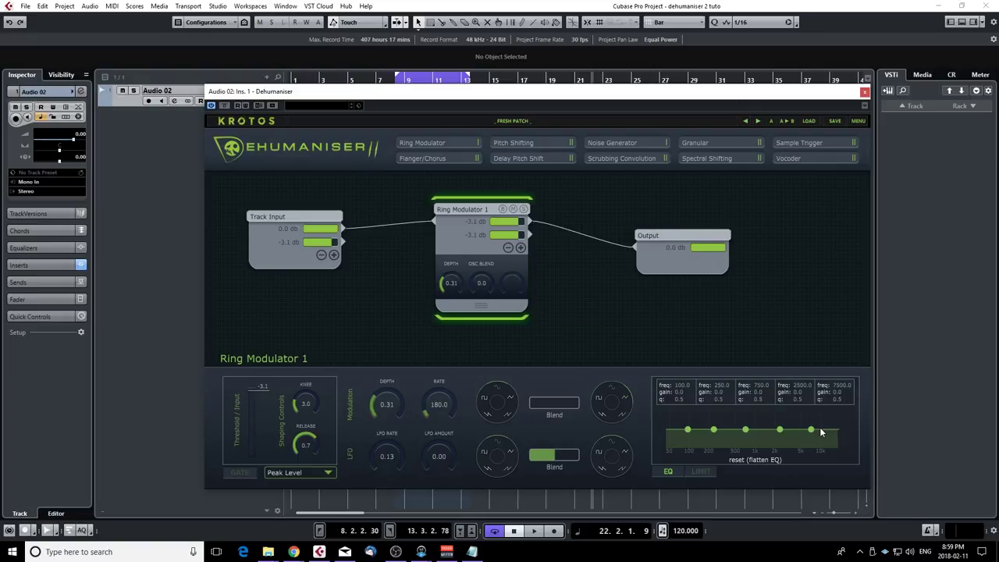
left_click(695, 472)
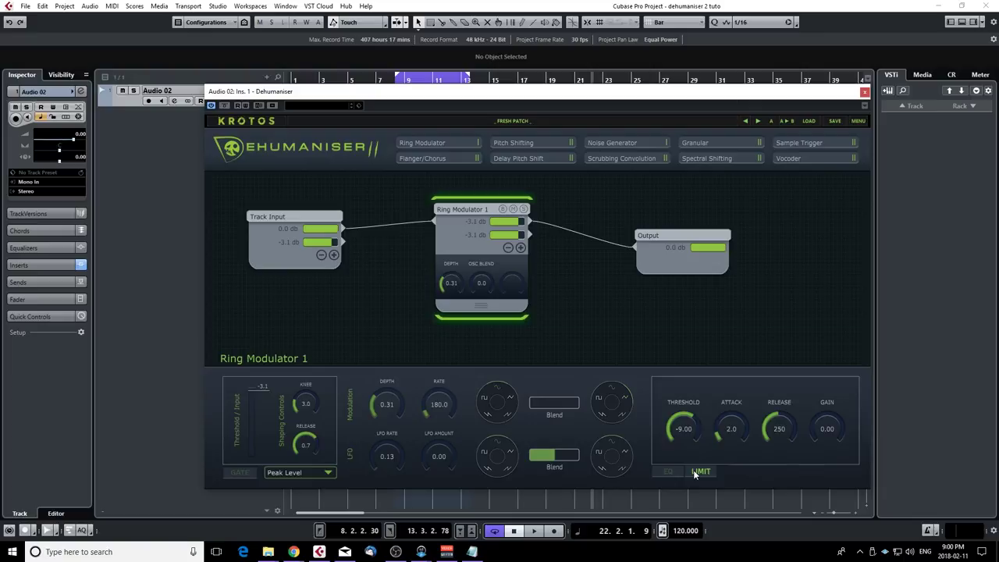
left_click(312, 216)
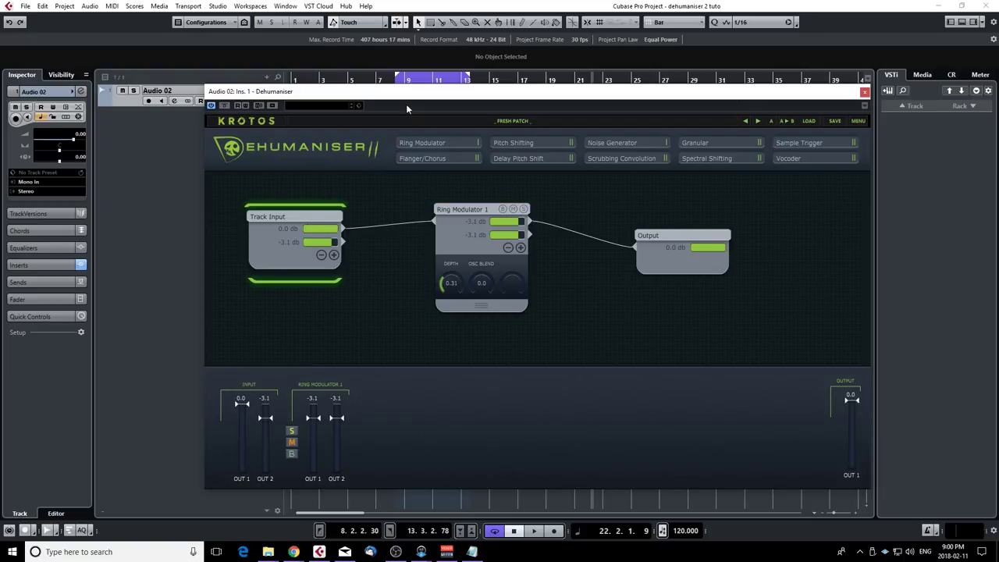
Bypass Dehumaniser II and play the track to hear the unprocessed audio.
left_click_drag(412, 96, 408, 145)
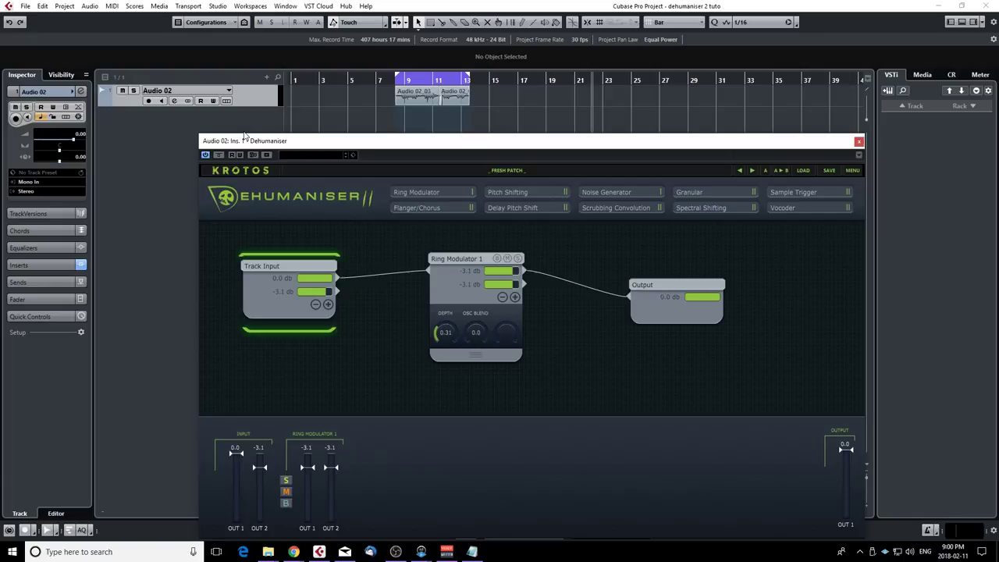
left_click(149, 249)
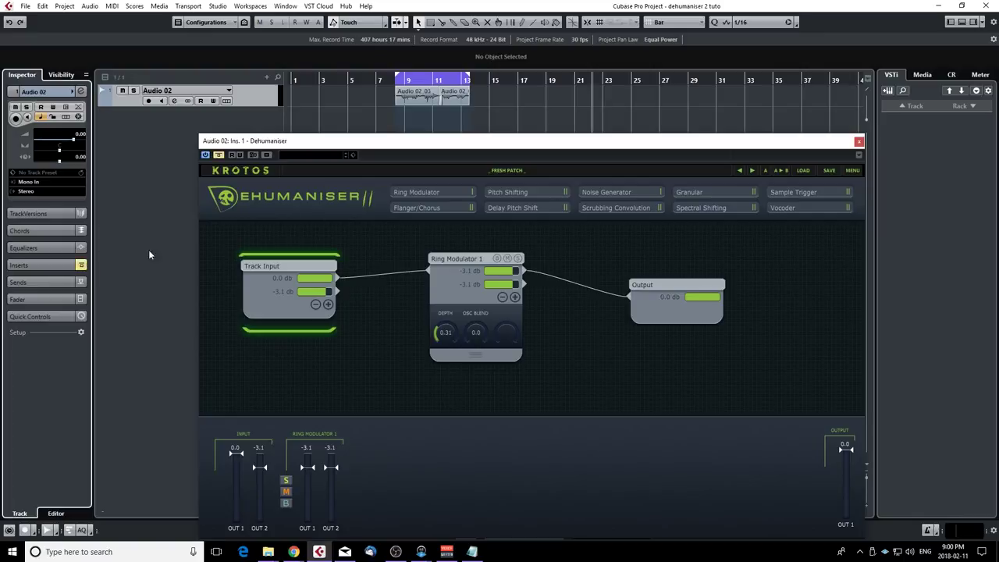
left_click(395, 111)
key("space")
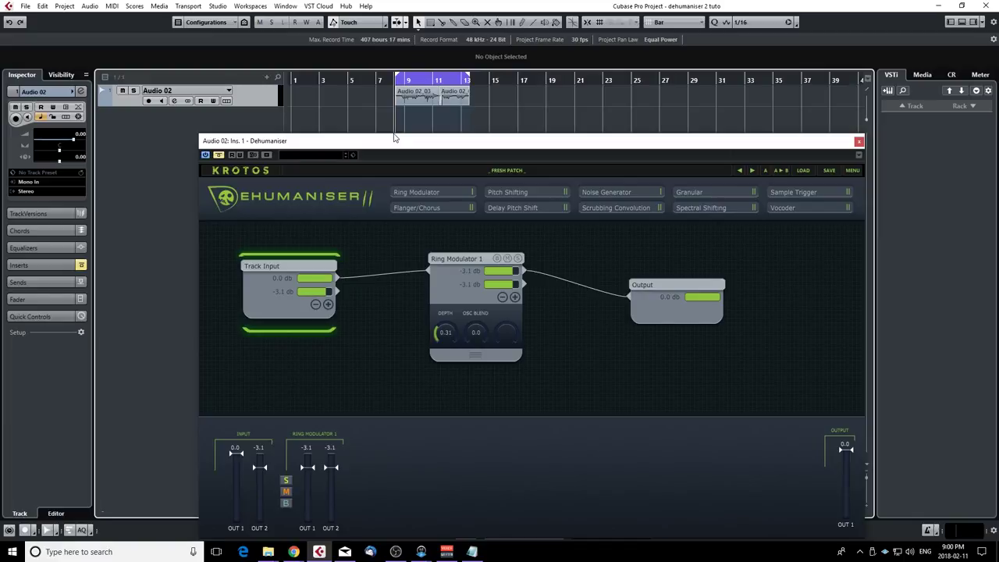
Re-enable Dehumaniser II and browse the presets to 01_Growls and Roars > Aquatic.
left_click_drag(335, 141, 298, 97)
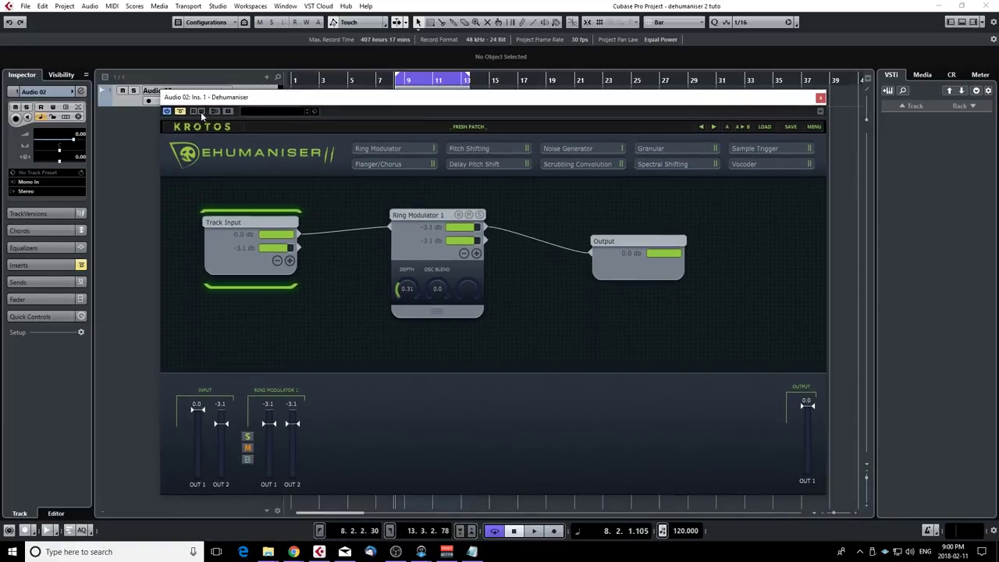
left_click(180, 111)
left_click(482, 129)
mouse_move(486, 160)
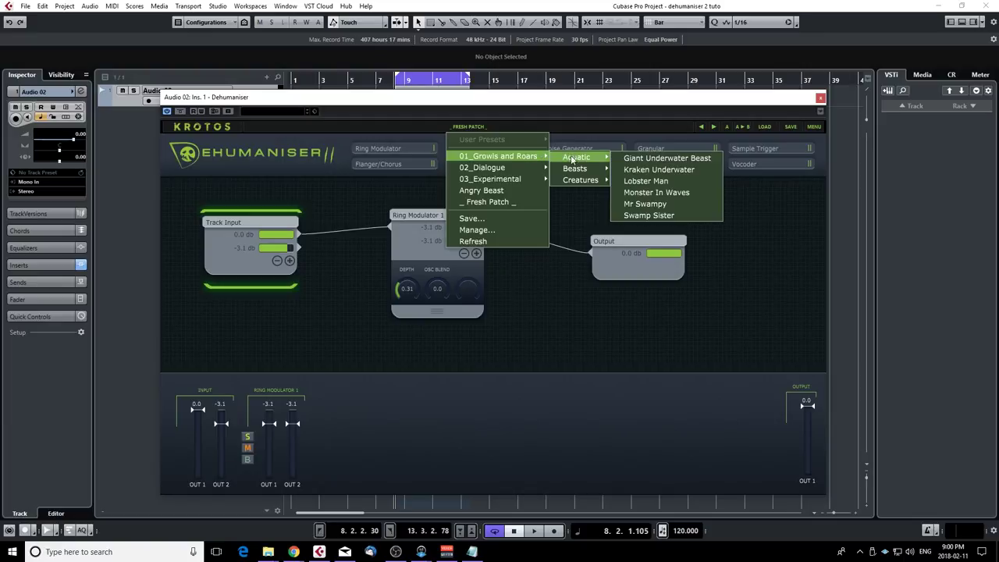
mouse_move(585, 183)
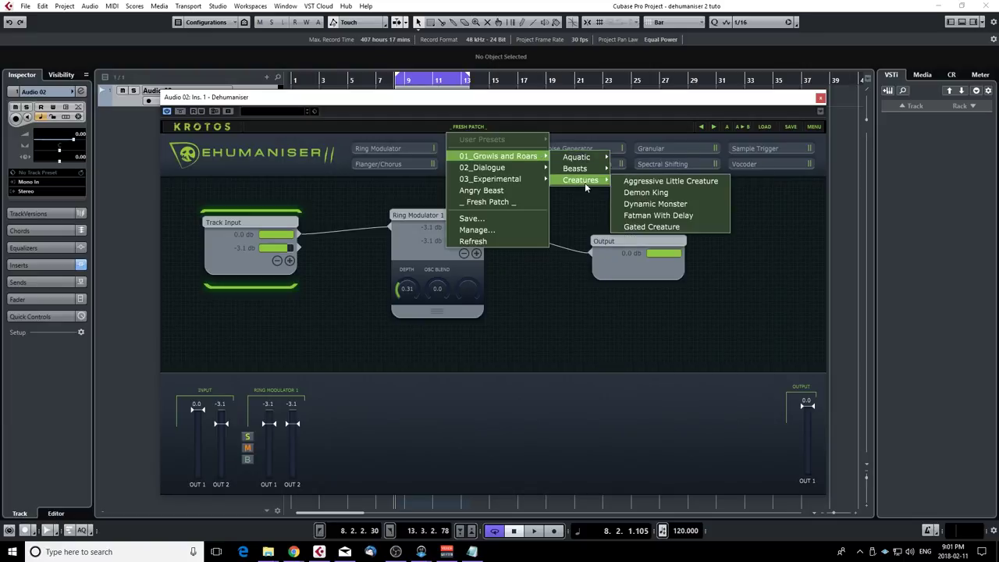
mouse_move(582, 163)
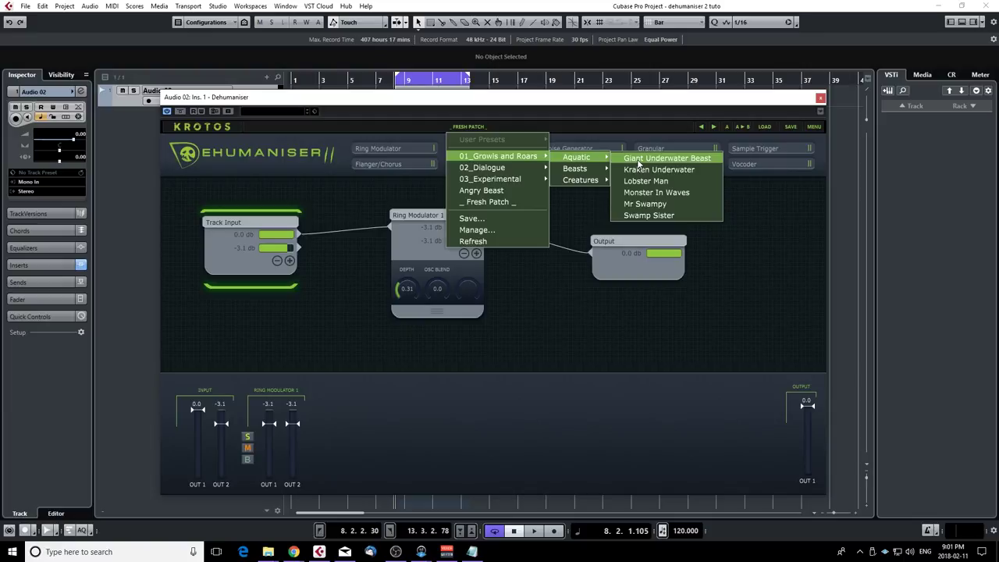
Load Giant Underwater Beast and play the track through it, then stop.
left_click(639, 158)
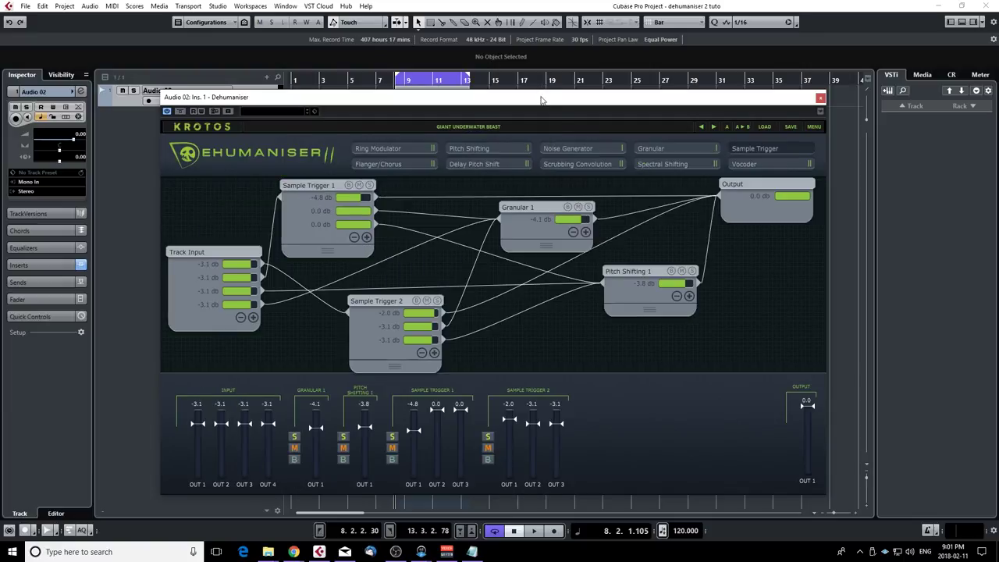
key("space")
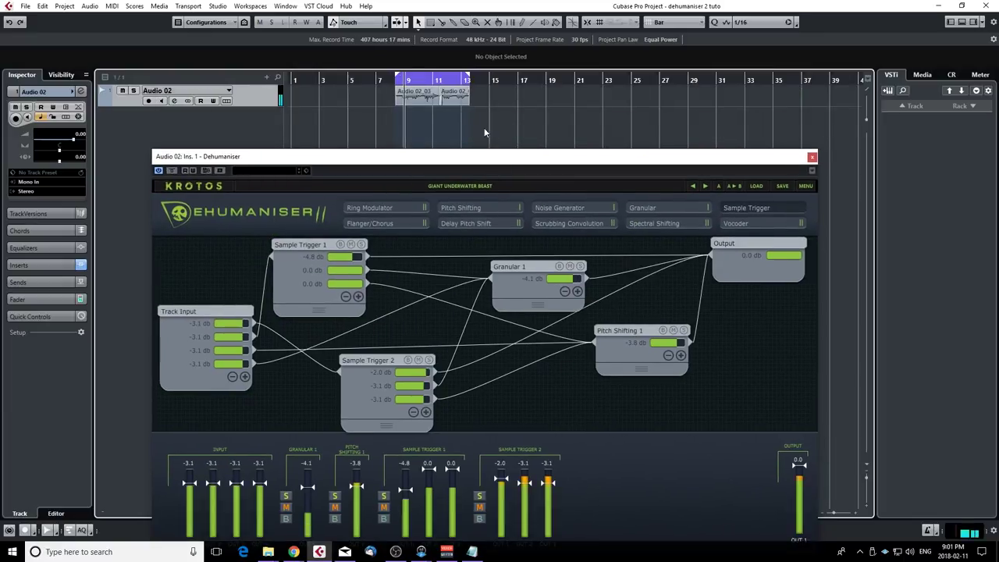
left_click_drag(491, 156, 498, 102)
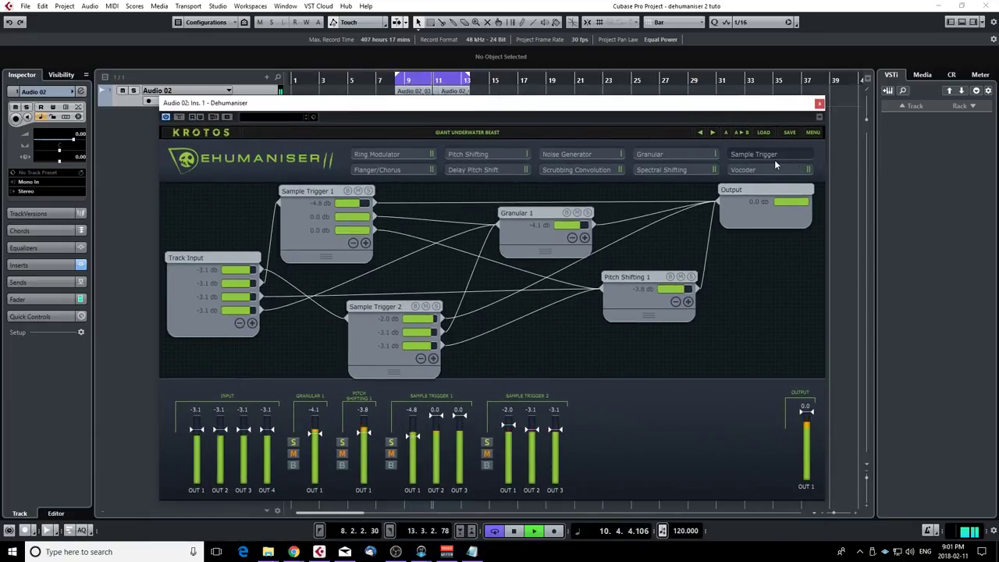
key("space")
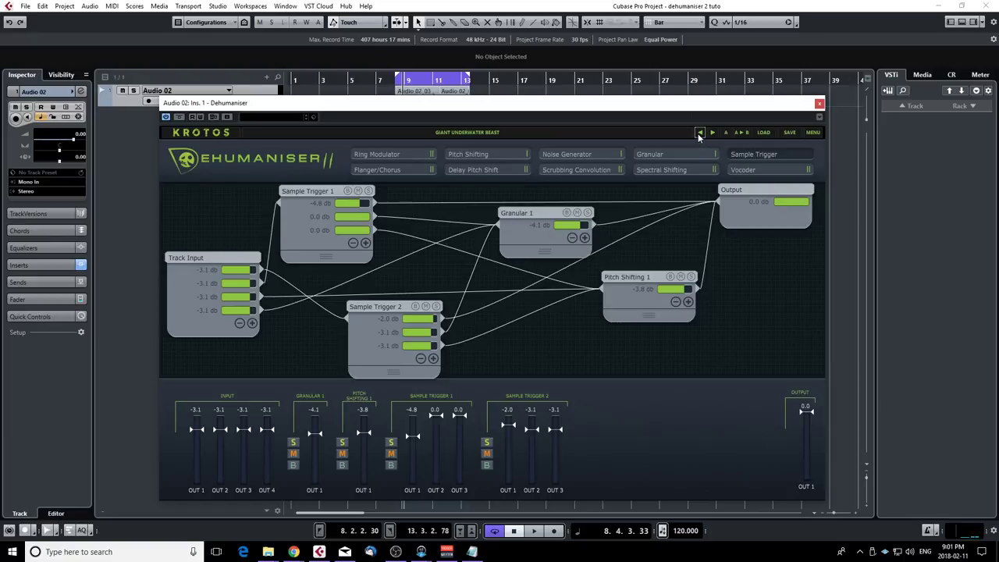
Load the 01_Growls and Roars > Beasts > Beast preset and play a pass through it.
left_click(607, 138)
mouse_move(537, 164)
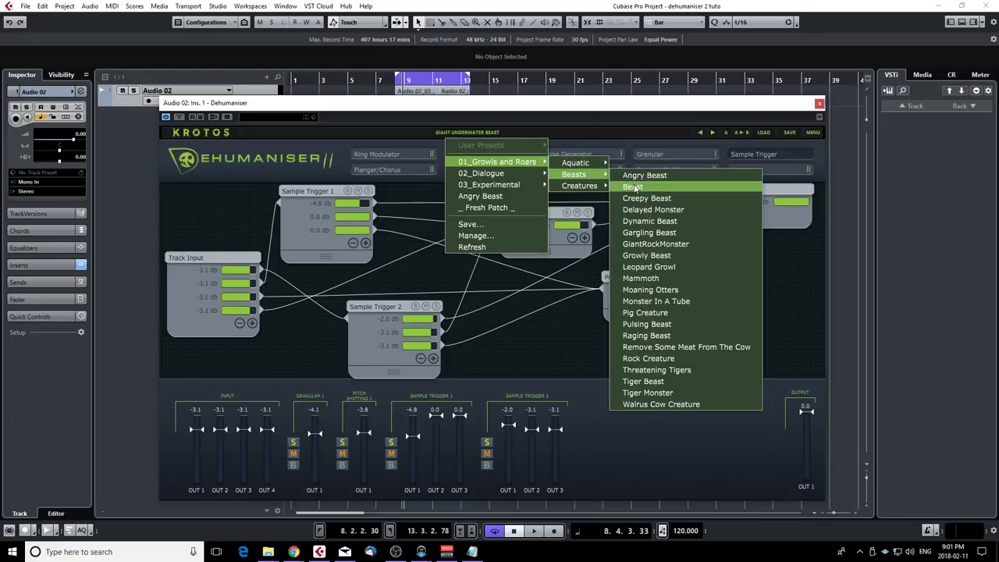
left_click(634, 186)
left_click_drag(515, 111, 574, 121)
key("space")
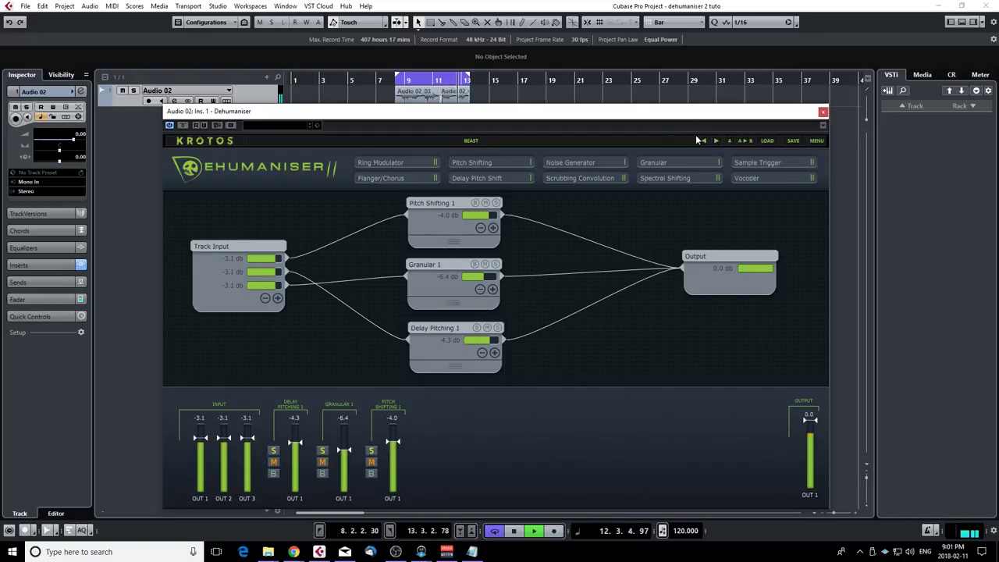
key("space")
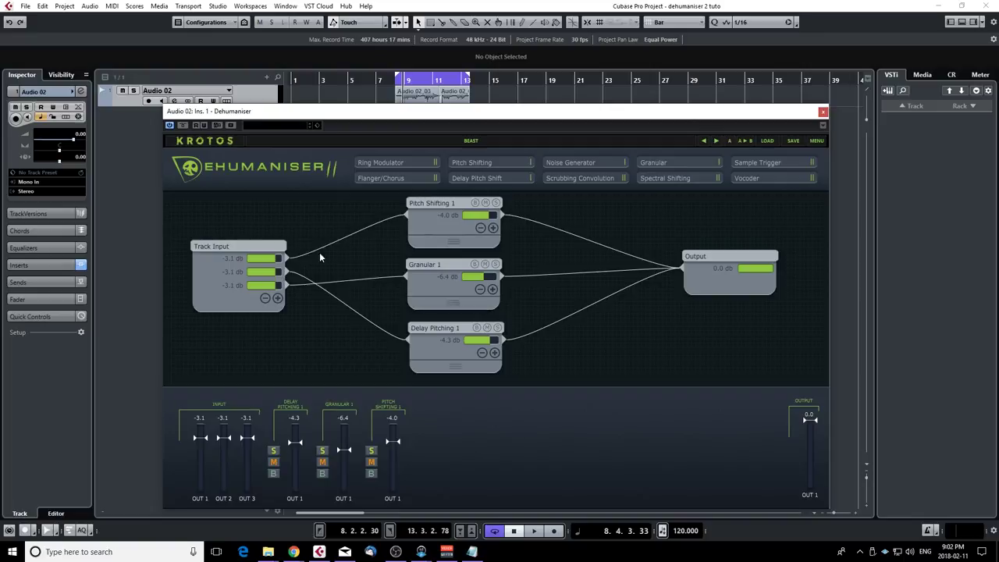
View the Pitch Shifting 1, Granular 1 and Delay Pitching 1 module settings.
left_click(452, 228)
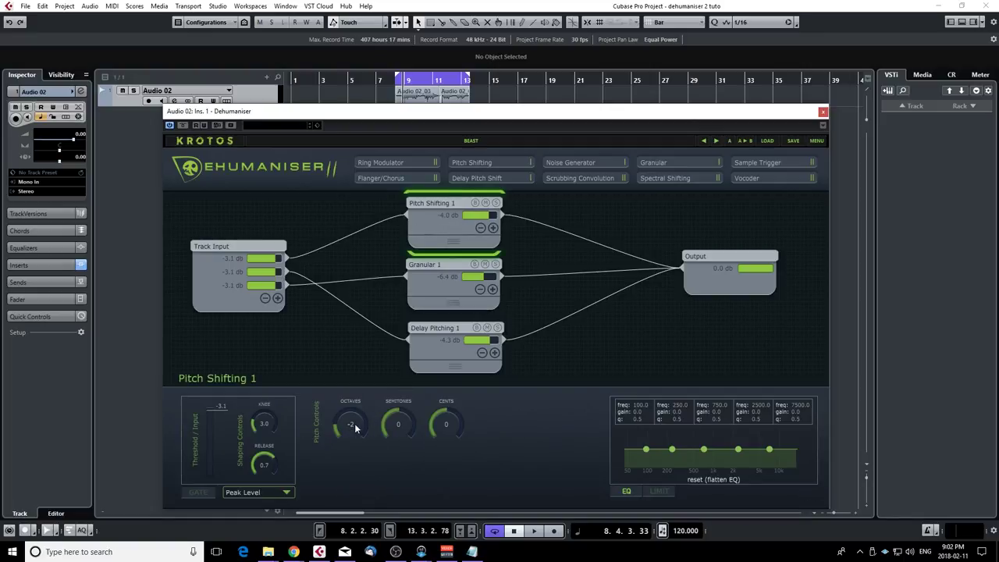
left_click(437, 266)
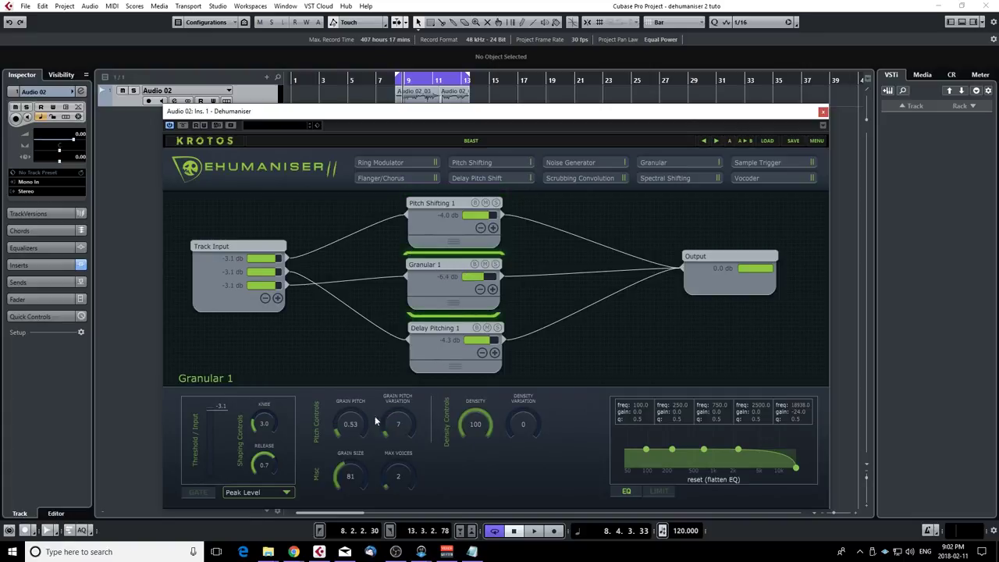
left_click(431, 332)
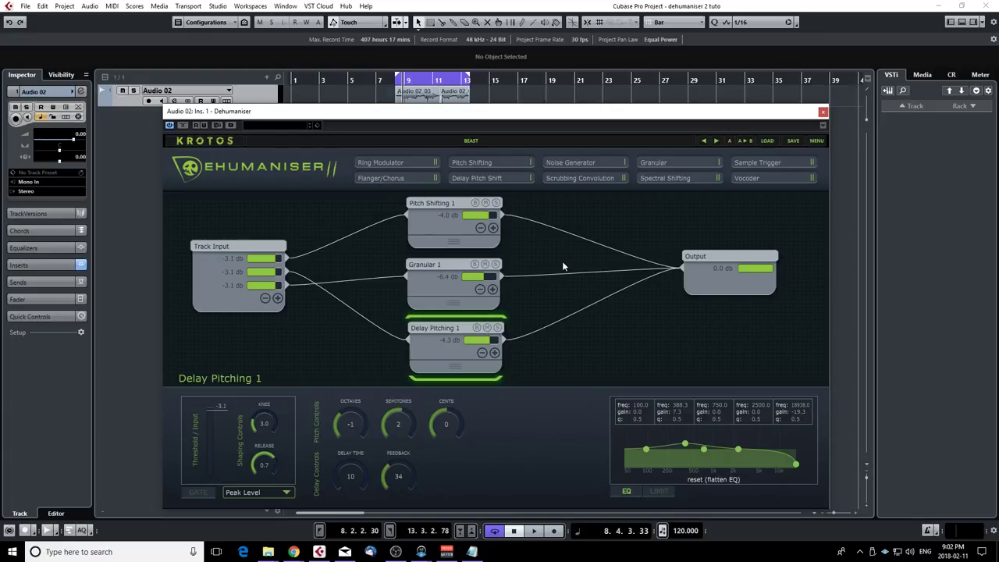
Solo Pitch Shifting 1 and play it alone, then move the playhead back into bar 8.
left_click(496, 203)
left_click(496, 203)
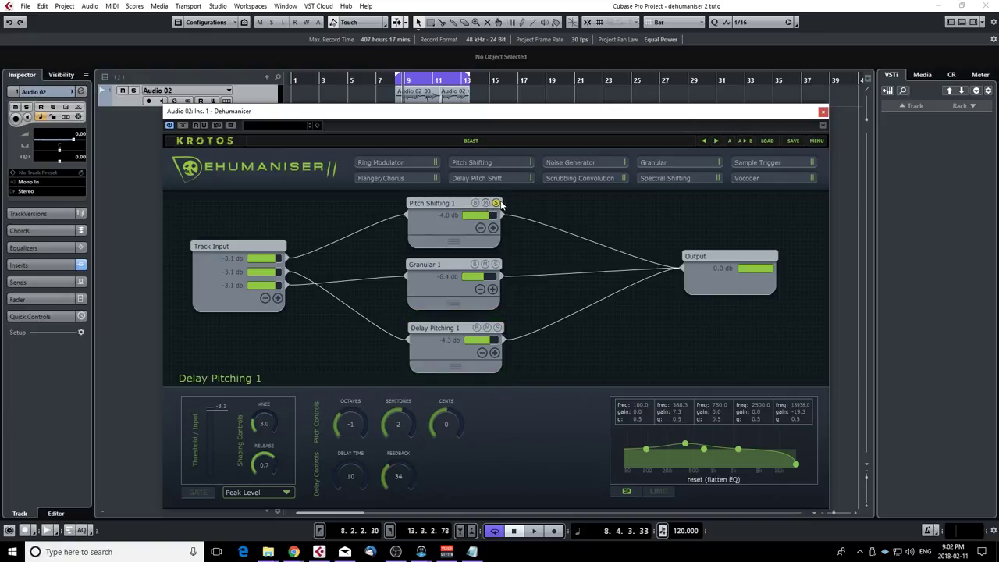
left_click(485, 203)
left_click(486, 203)
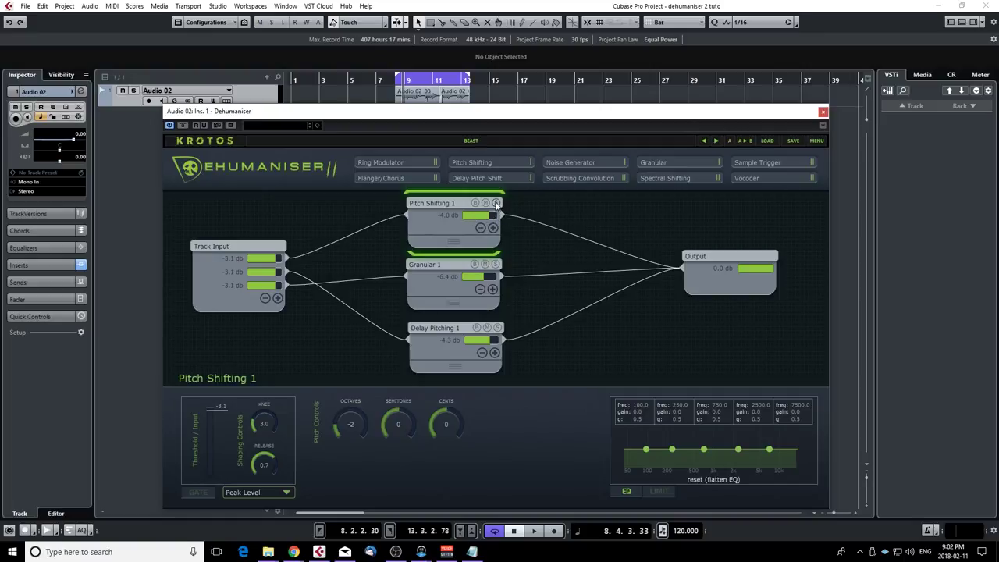
left_click(496, 203)
key("space")
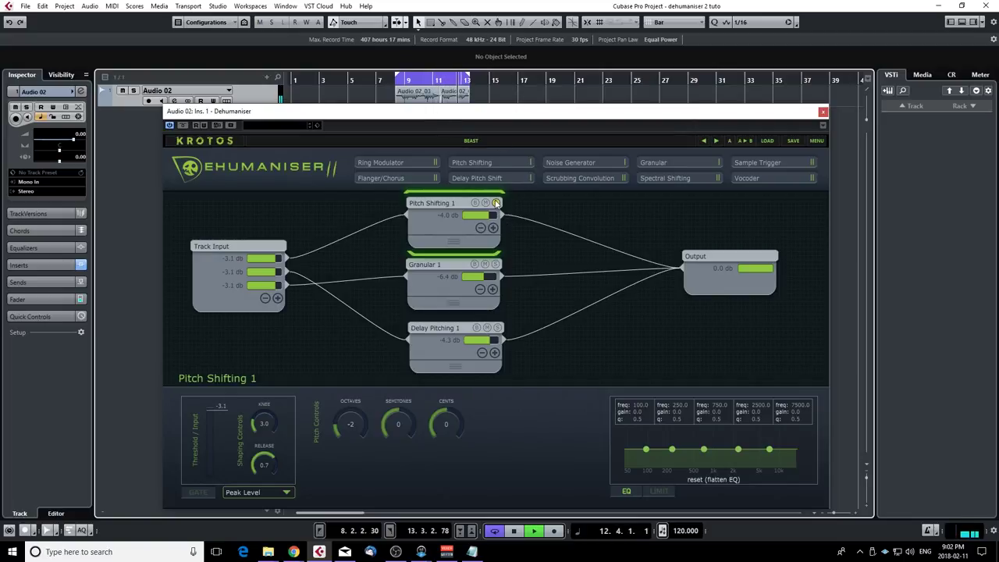
key("space")
left_click(401, 78)
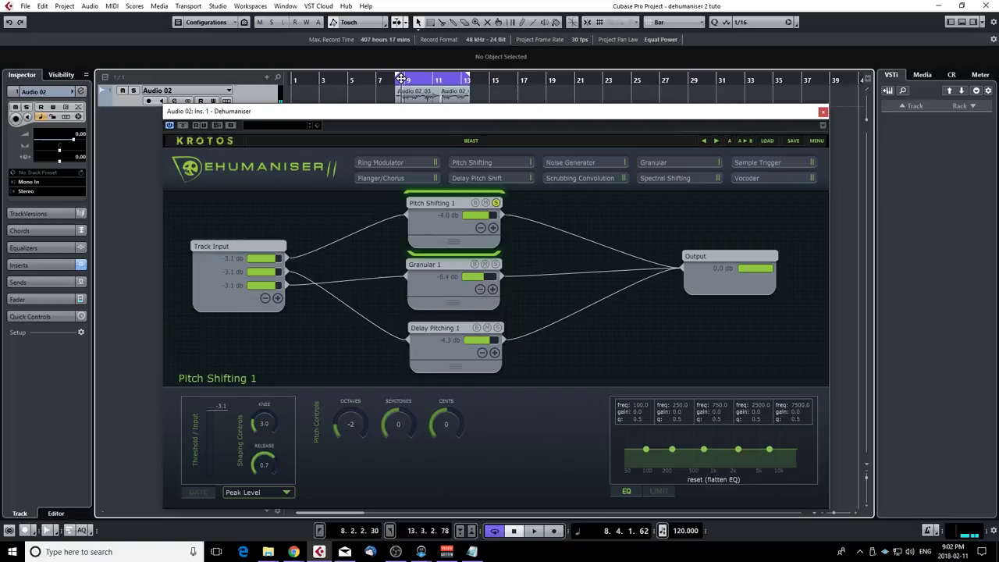
Switch the solo to Granular 1 and play it from bar 9, then clear its solo.
left_click(495, 203)
left_click(495, 264)
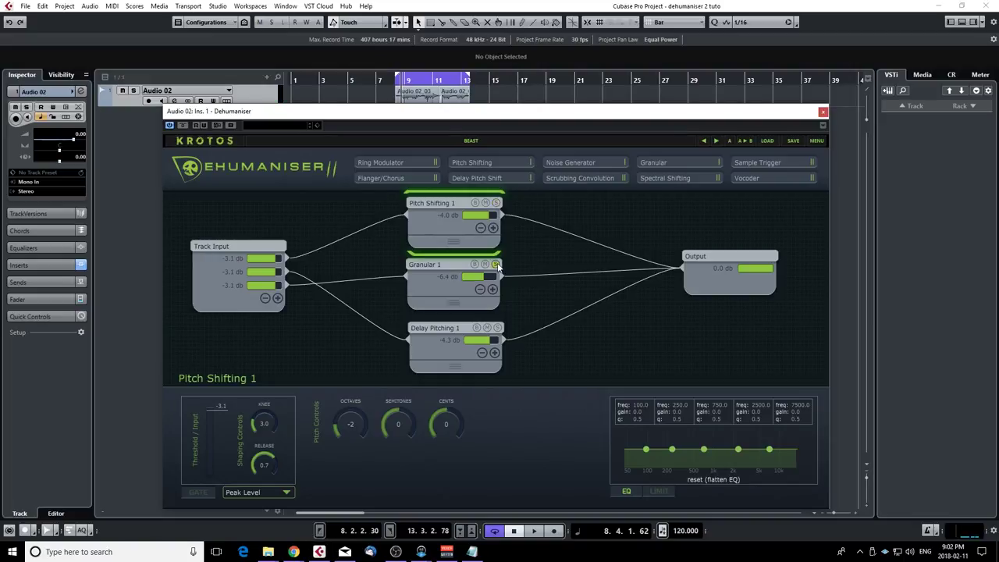
left_click(407, 81)
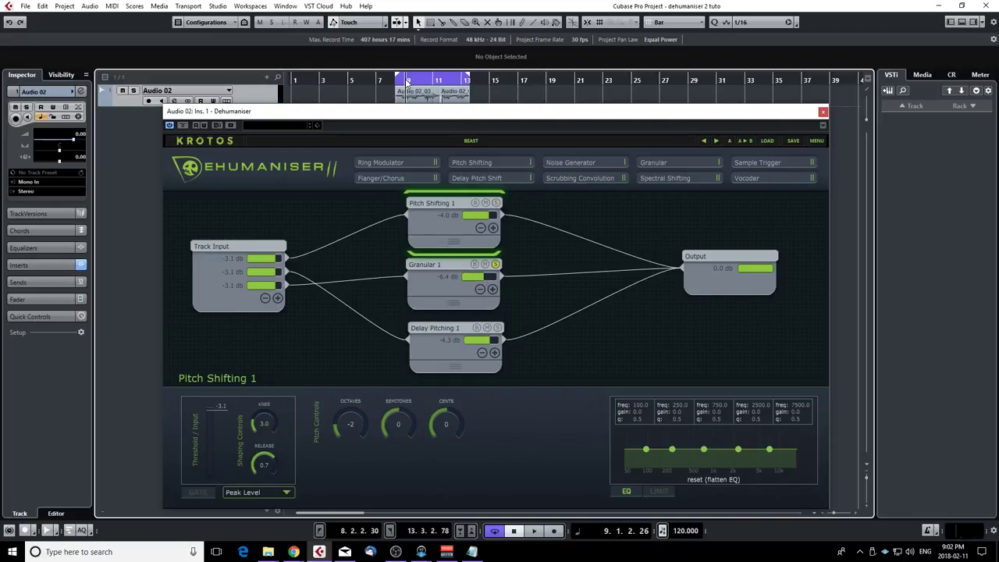
key("space")
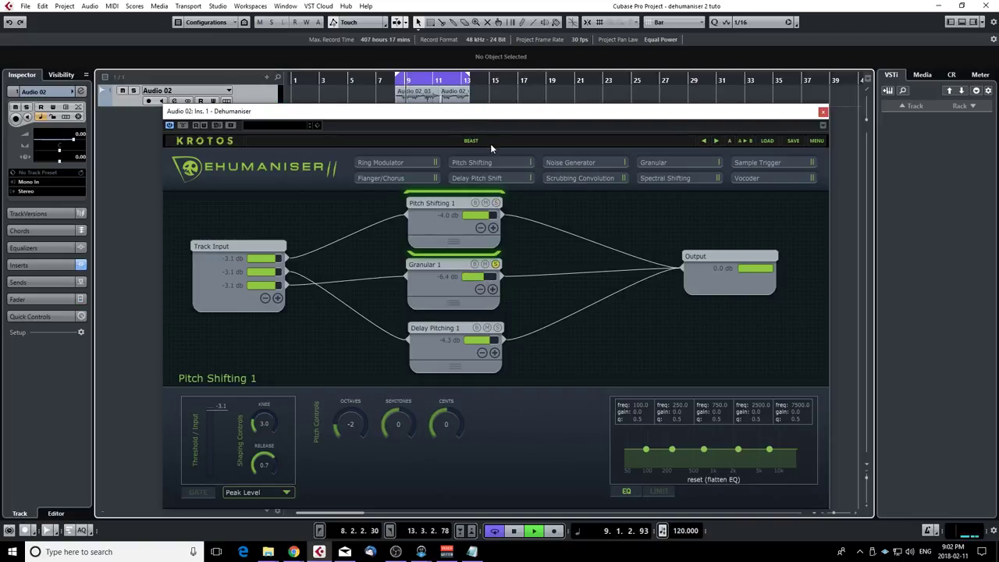
left_click(496, 266)
key("space")
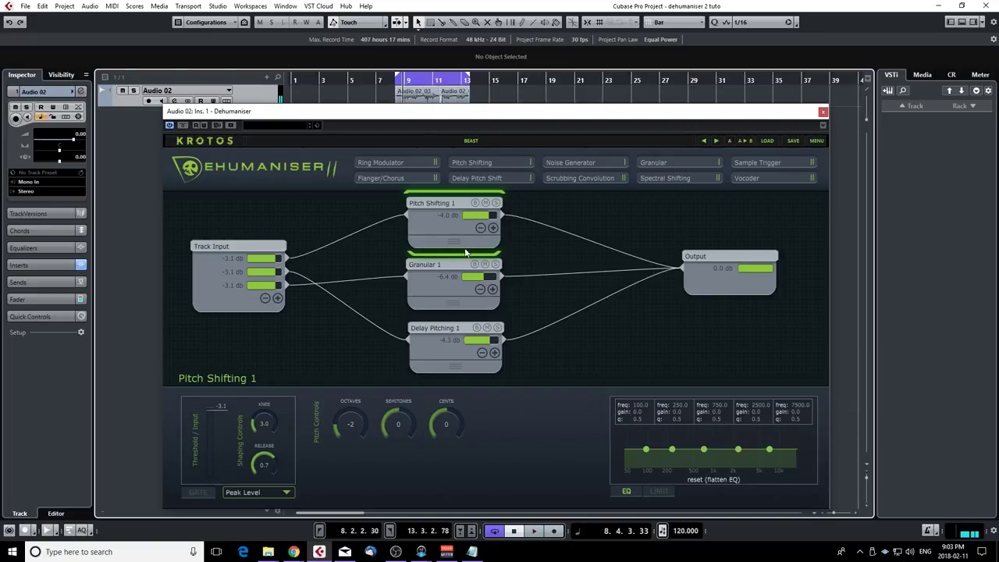
Solo and audition Delay Pitching 1, then clear its solo.
left_click(497, 329)
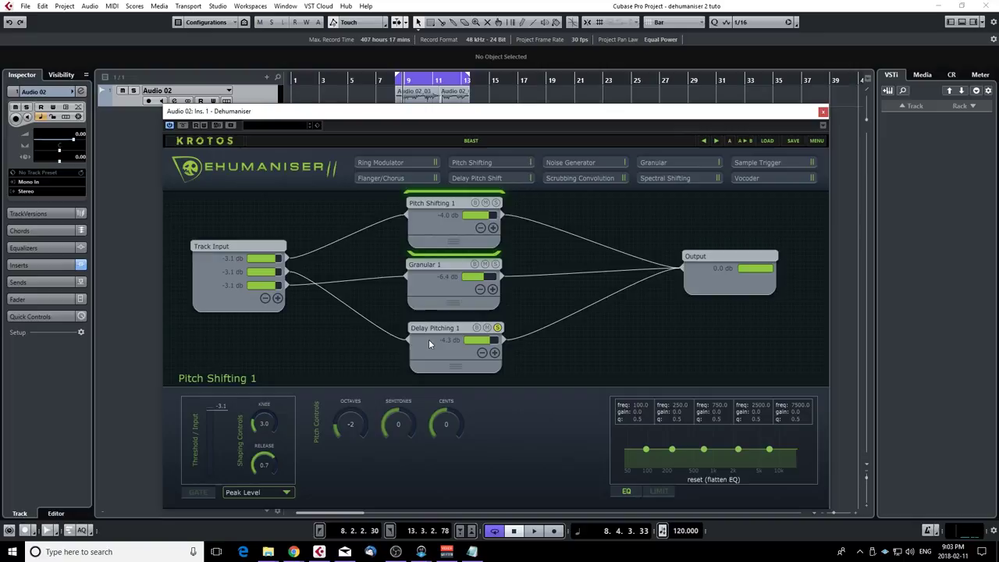
key("space")
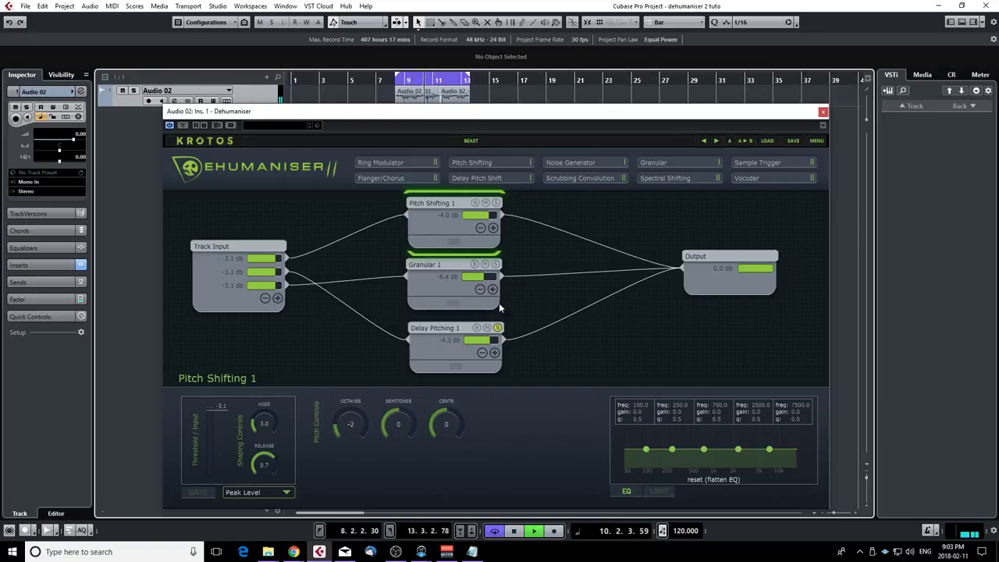
key("space")
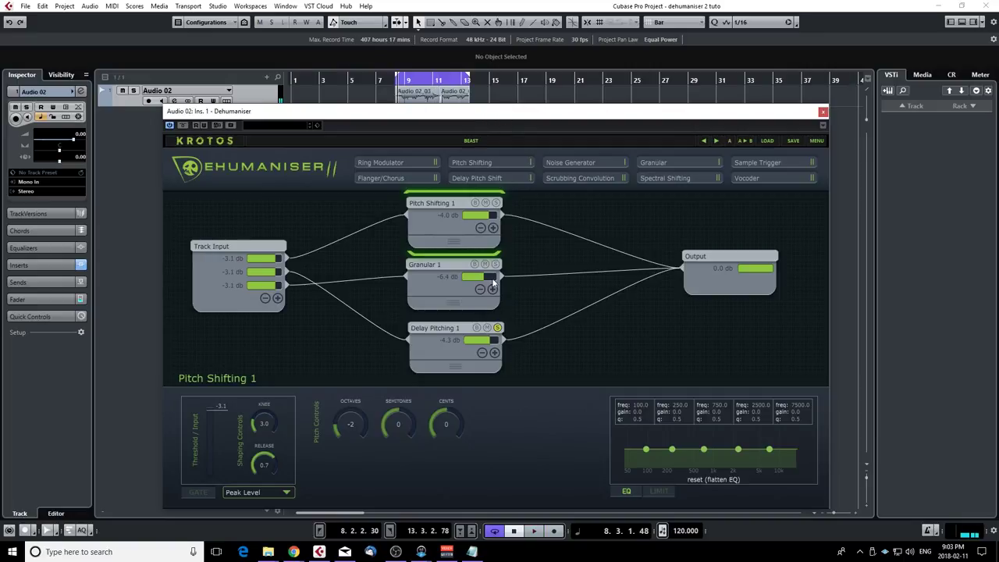
left_click(497, 328)
Load and audition Creatures > Aggressive Little Creature, then browse presets to 02_Dialogue > Monsters.
left_click(633, 142)
mouse_move(529, 172)
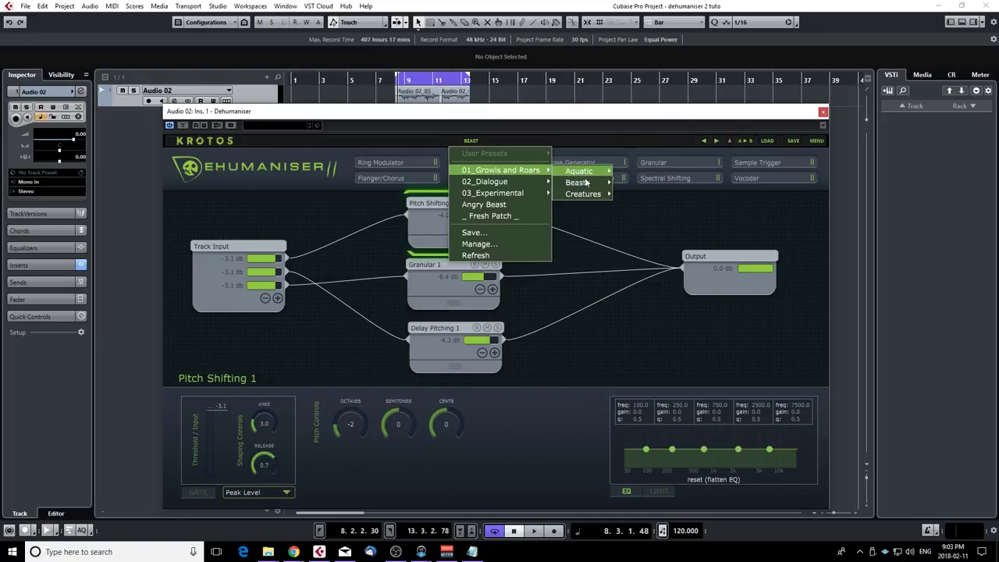
mouse_move(585, 196)
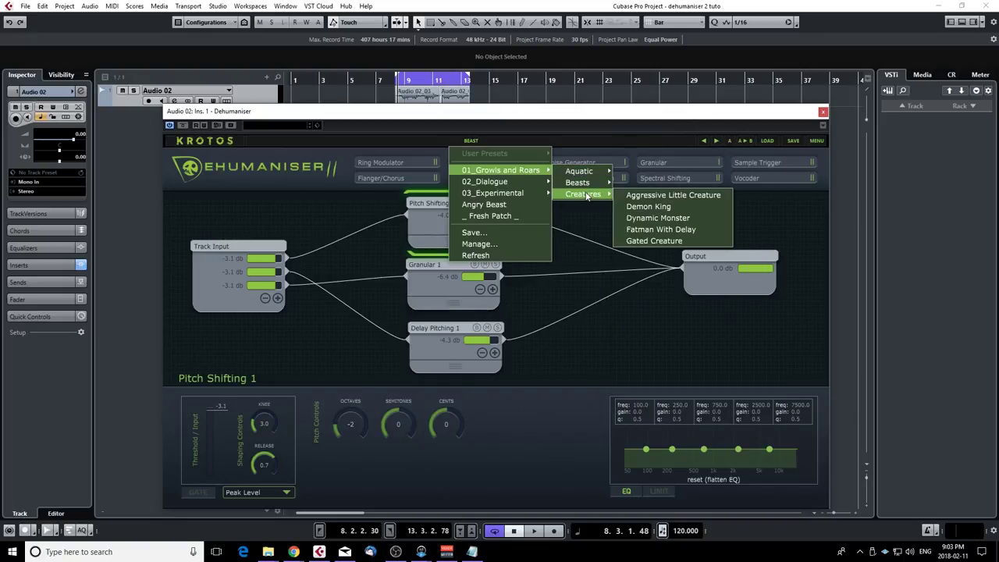
left_click(671, 200)
key("space")
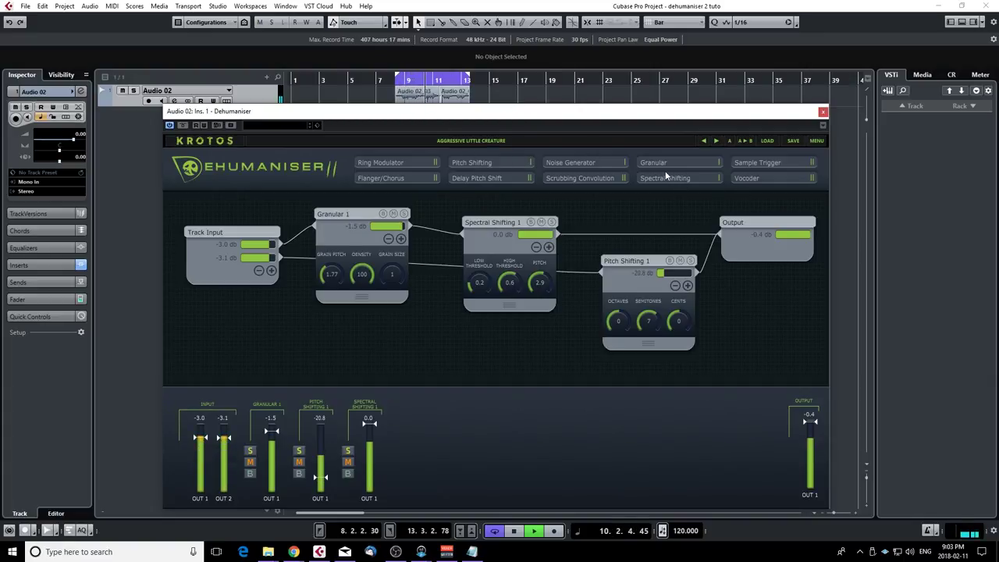
key("space")
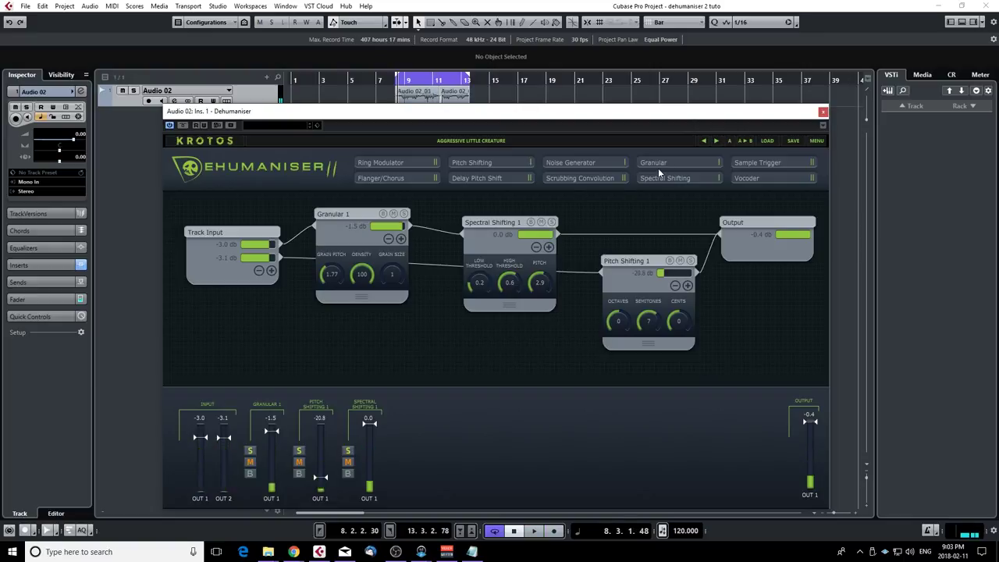
left_click(530, 140)
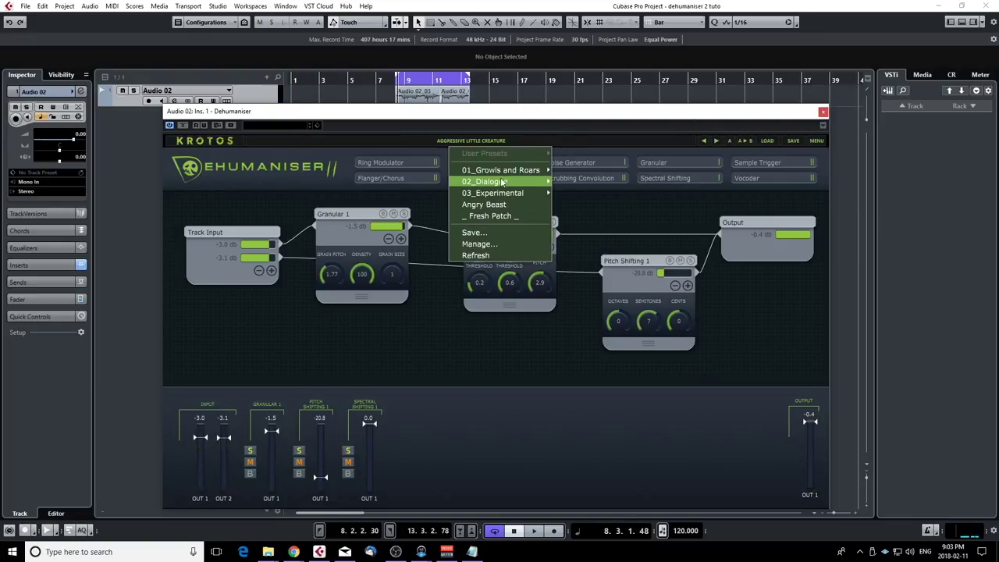
mouse_move(497, 184)
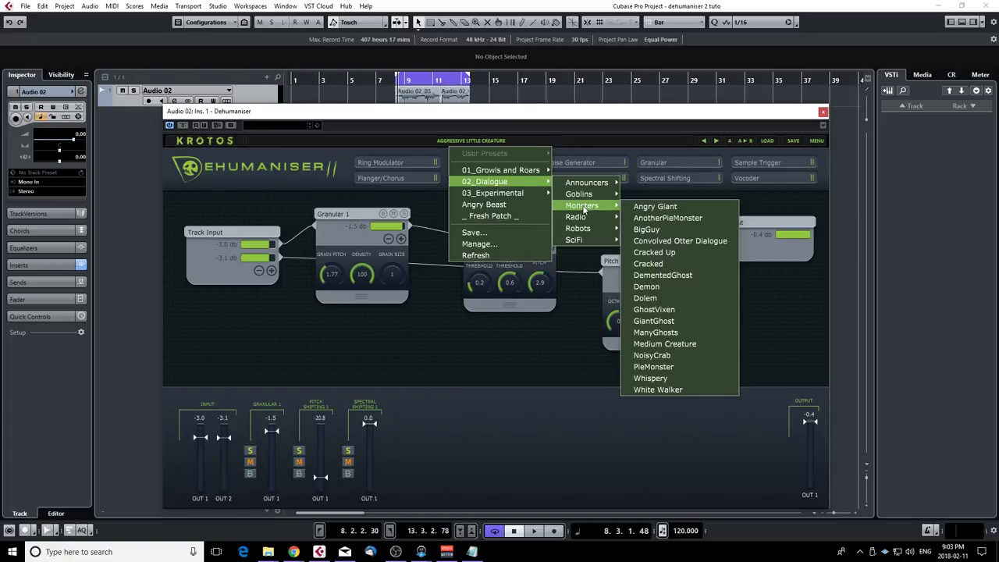
Load the Angry Giant preset and play the track through it.
left_click(645, 209)
key("space")
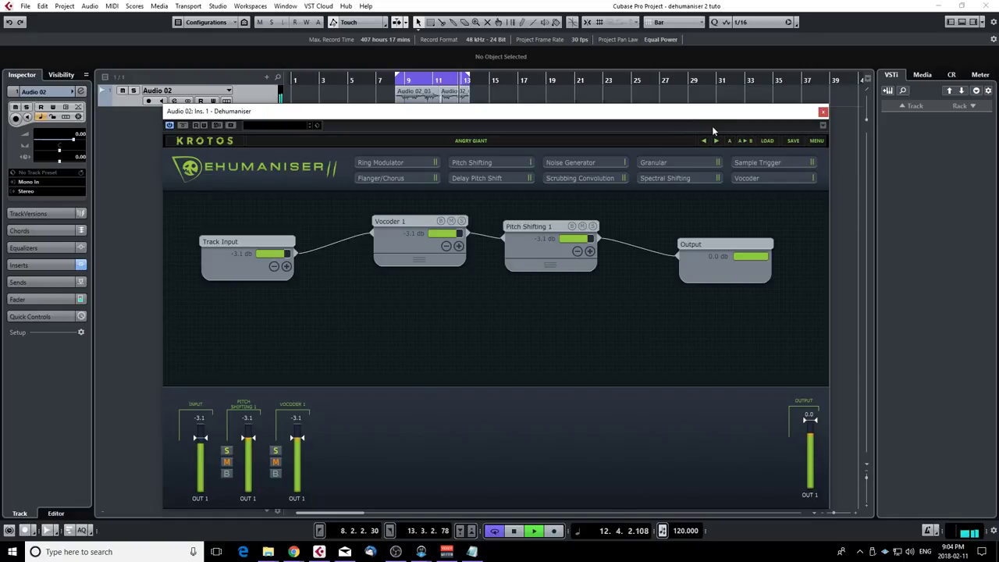
key("space")
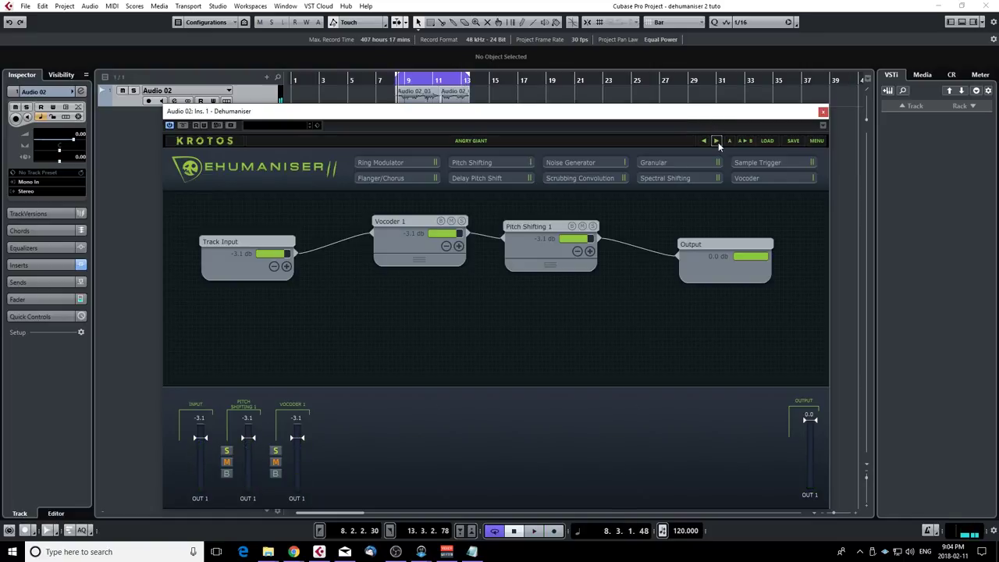
Step to the next preset, AnotherPieMonster, and audition it.
left_click(716, 141)
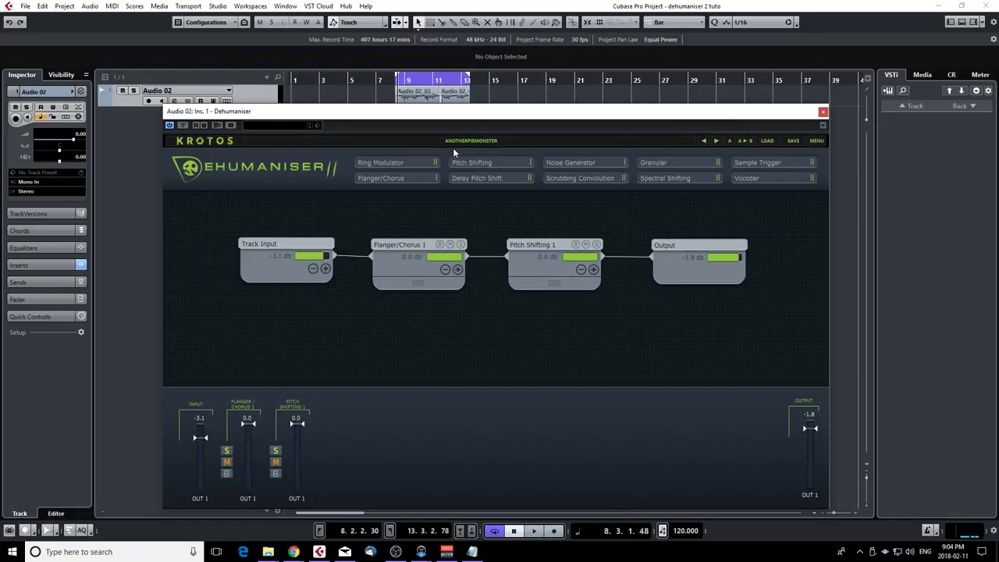
key("space")
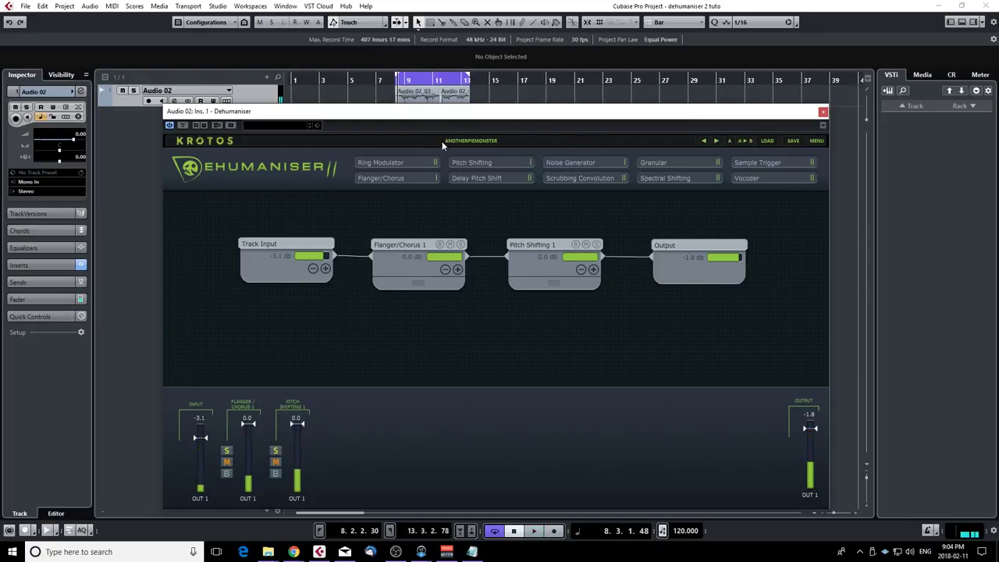
key("space")
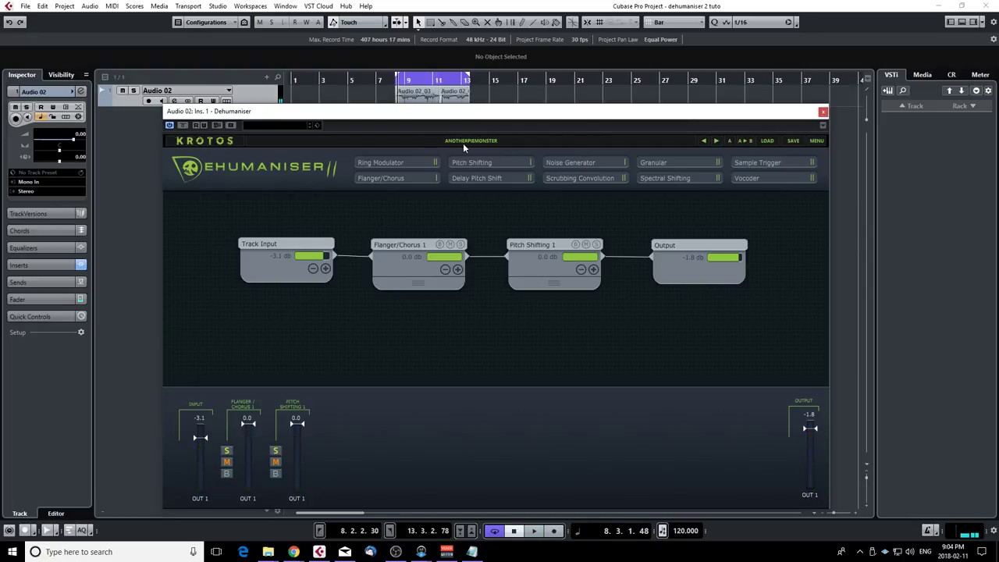
On the Flanger/Chorus 1 node's quick knobs, set Depth to 0.09 and Mix to 0.64, auditioning it.
left_click(406, 250)
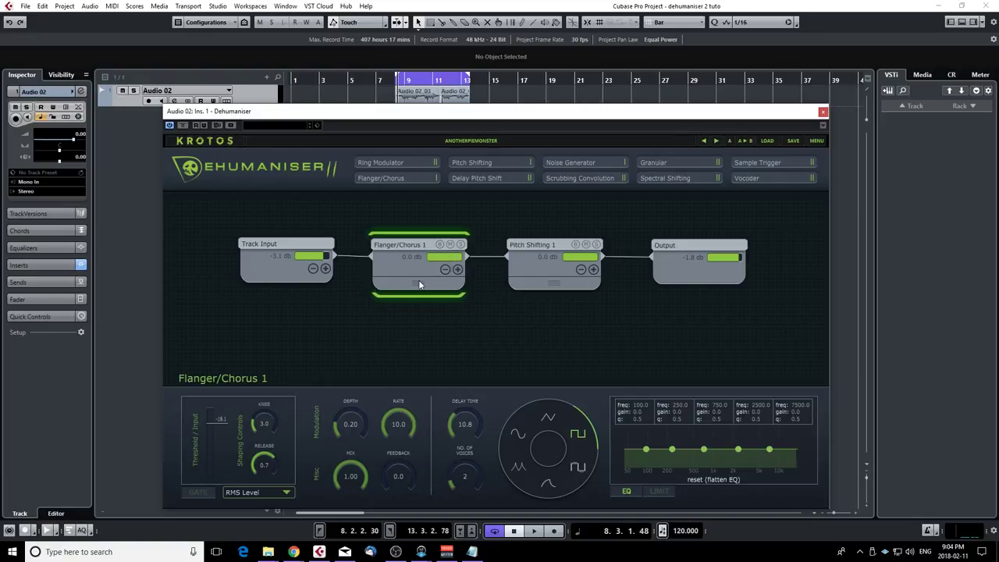
left_click(419, 282)
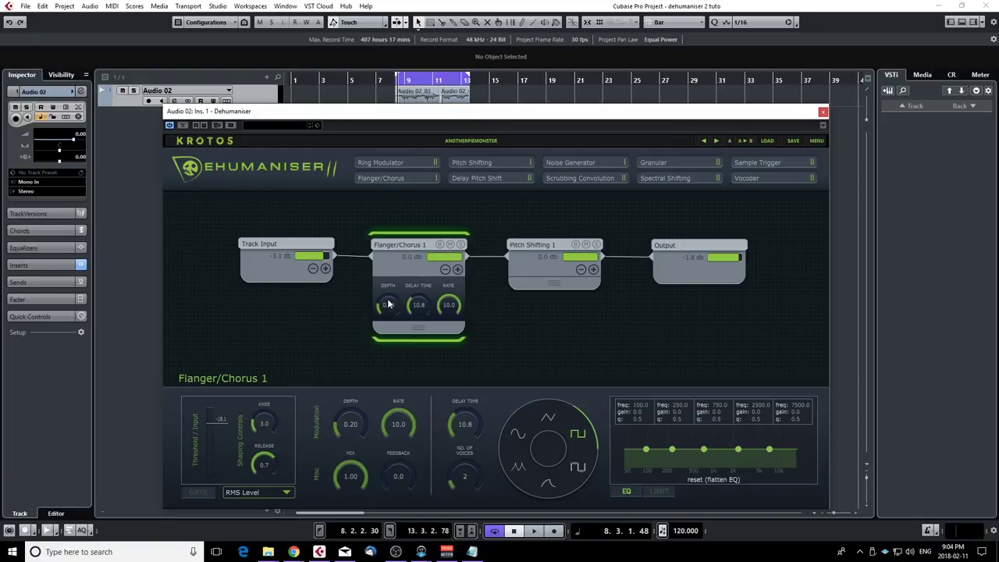
scroll(387, 321, "down", 1)
left_click_drag(349, 501, 346, 530)
key("space")
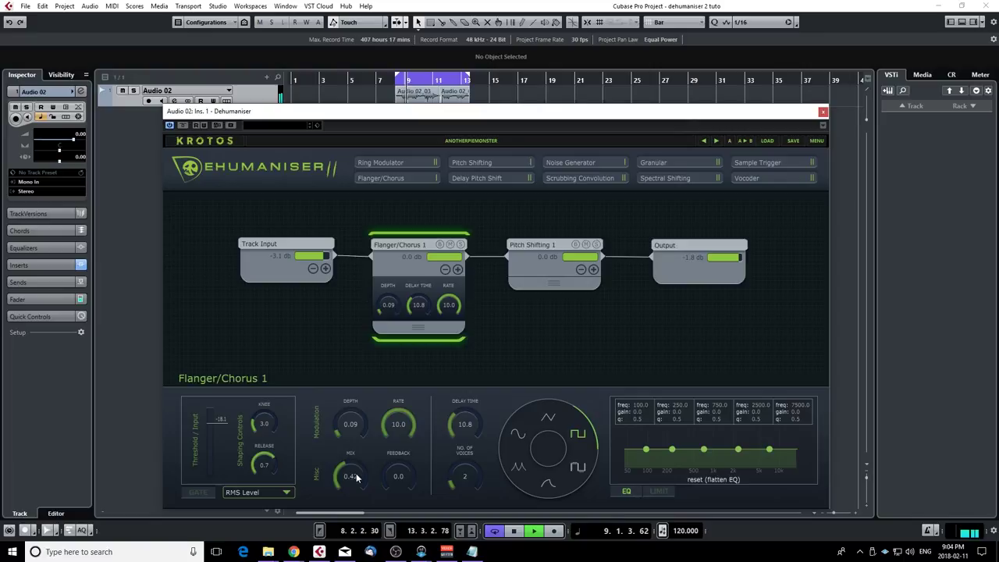
left_click_drag(355, 473, 351, 446)
key("space")
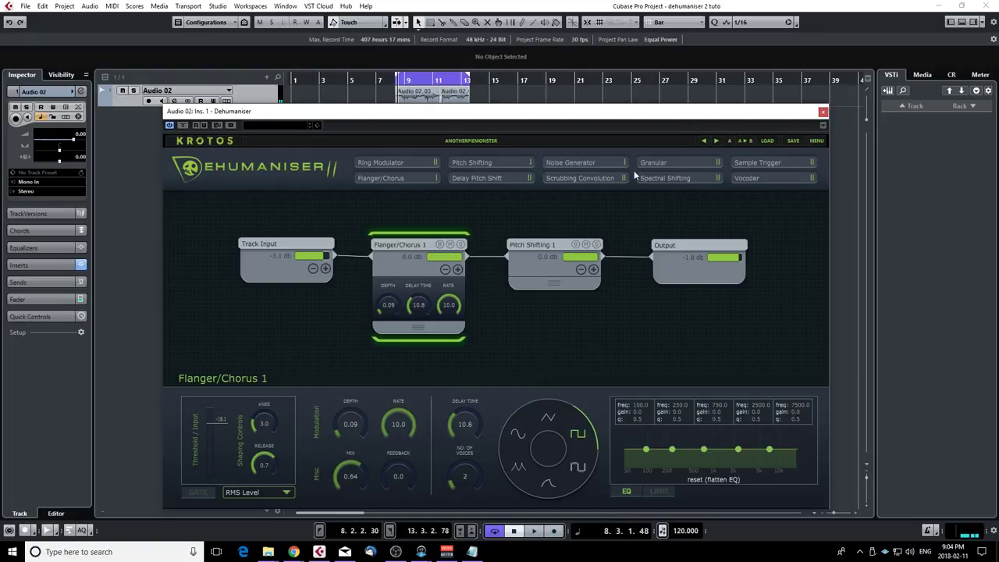
Load the 02_Dialogue > Robots > Aquadroid preset and play it.
left_click(518, 144)
mouse_move(506, 181)
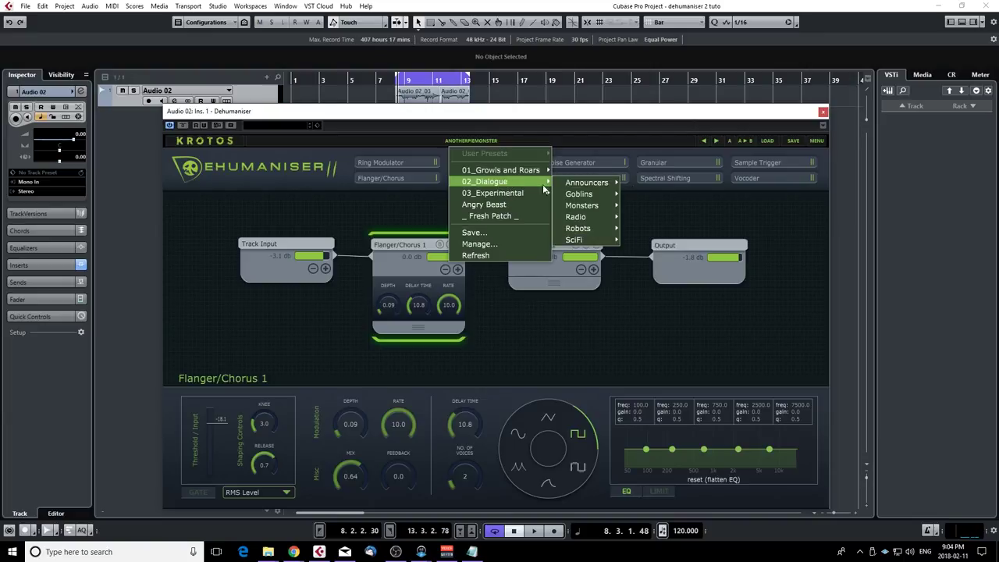
mouse_move(586, 228)
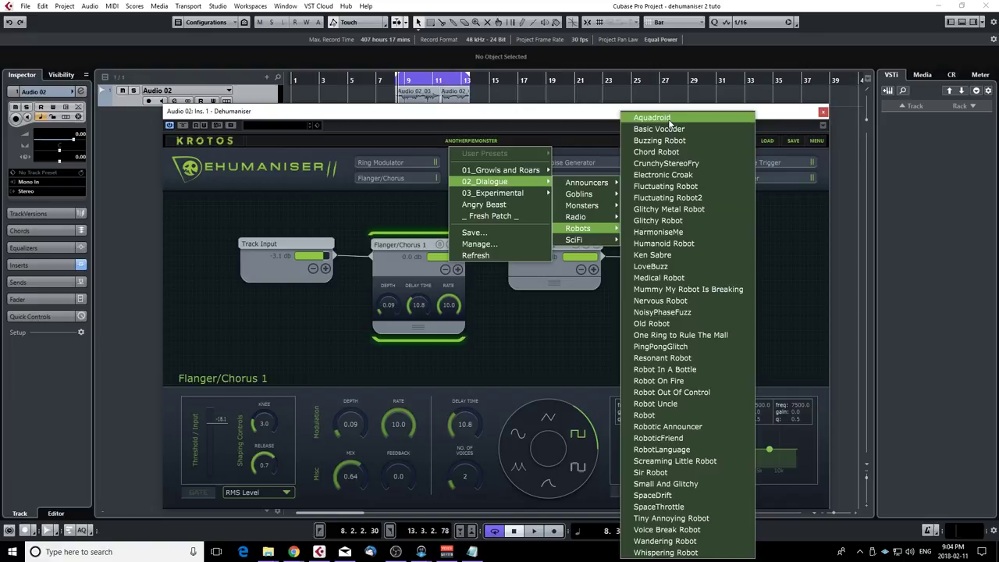
left_click(669, 119)
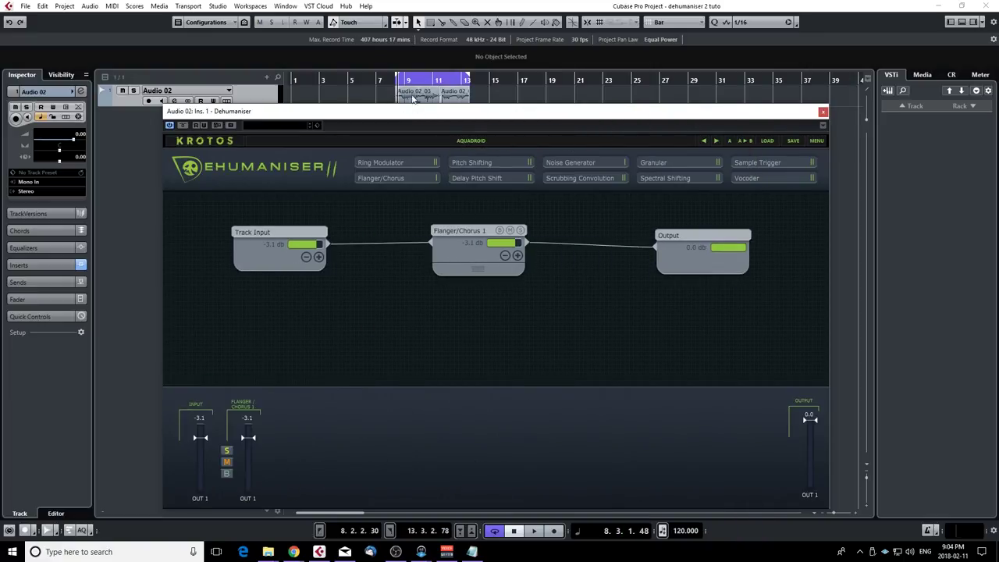
key("space")
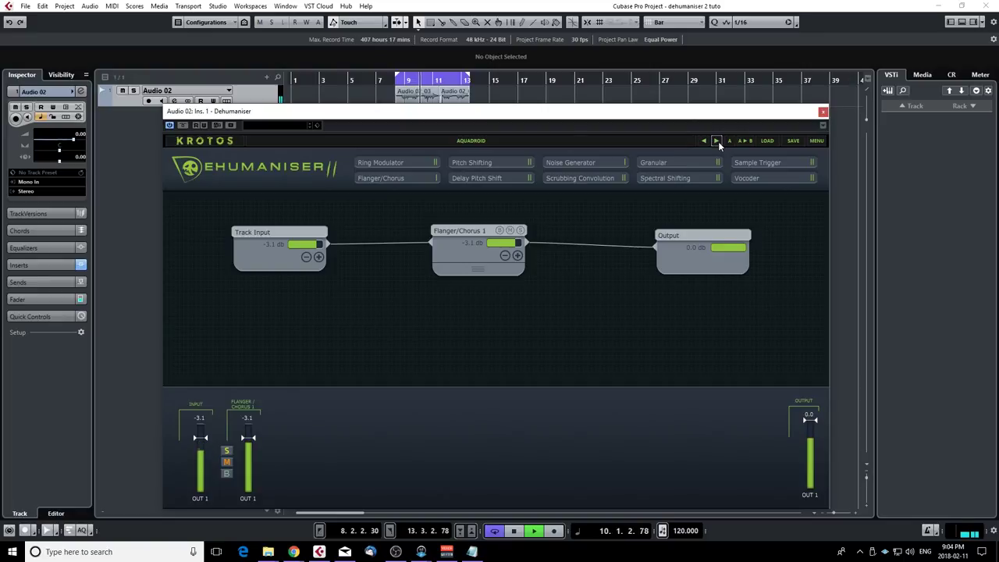
key("space")
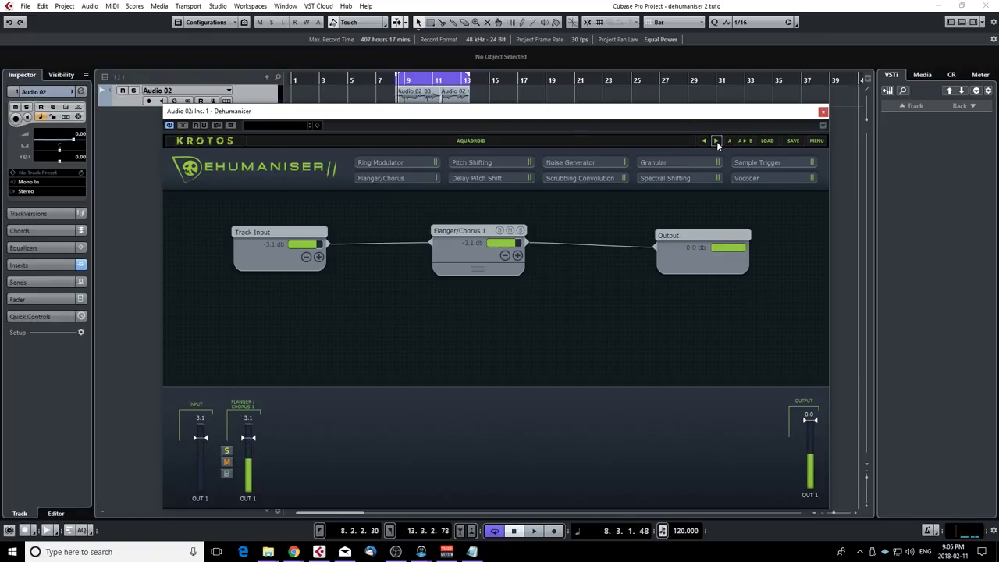
Step on to the BASIC VOCODER and BUZZING ROBOT presets, auditioning each.
left_click(717, 142)
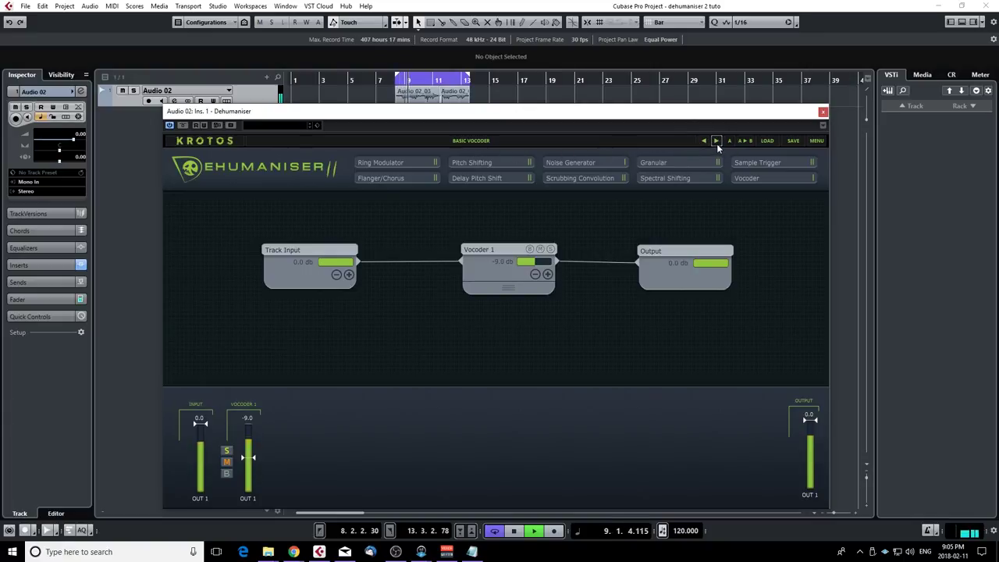
key("space")
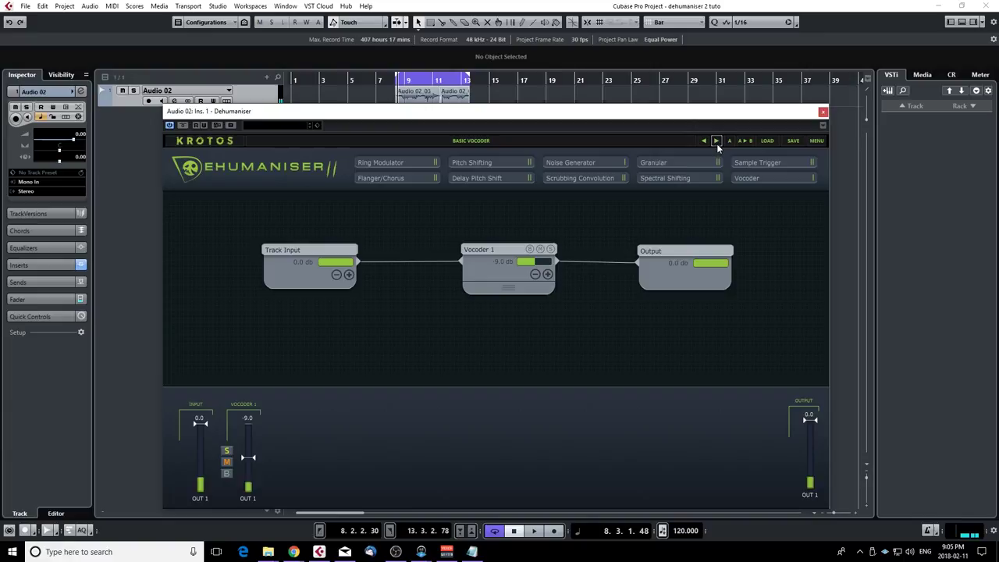
left_click(716, 142)
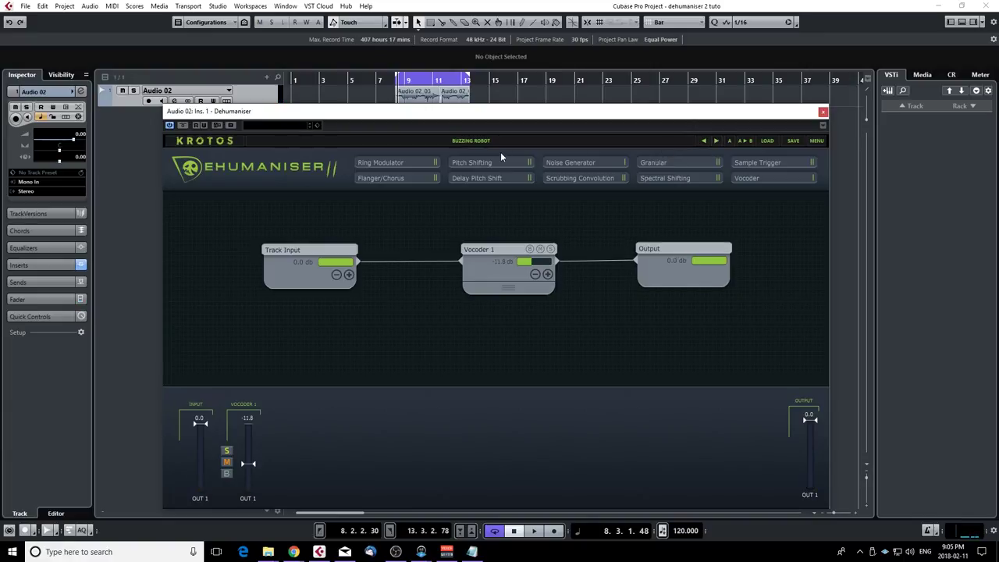
key("space")
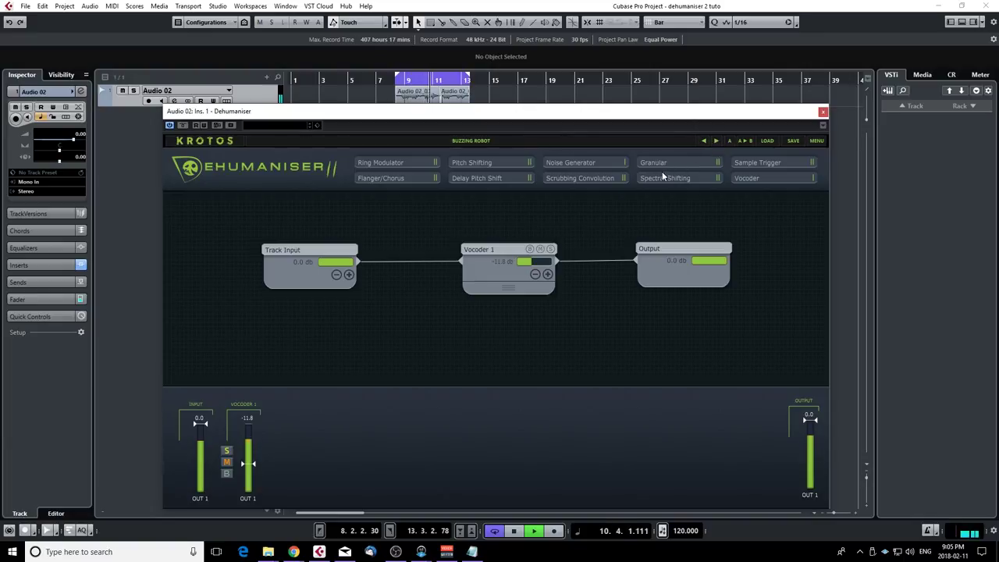
key("space")
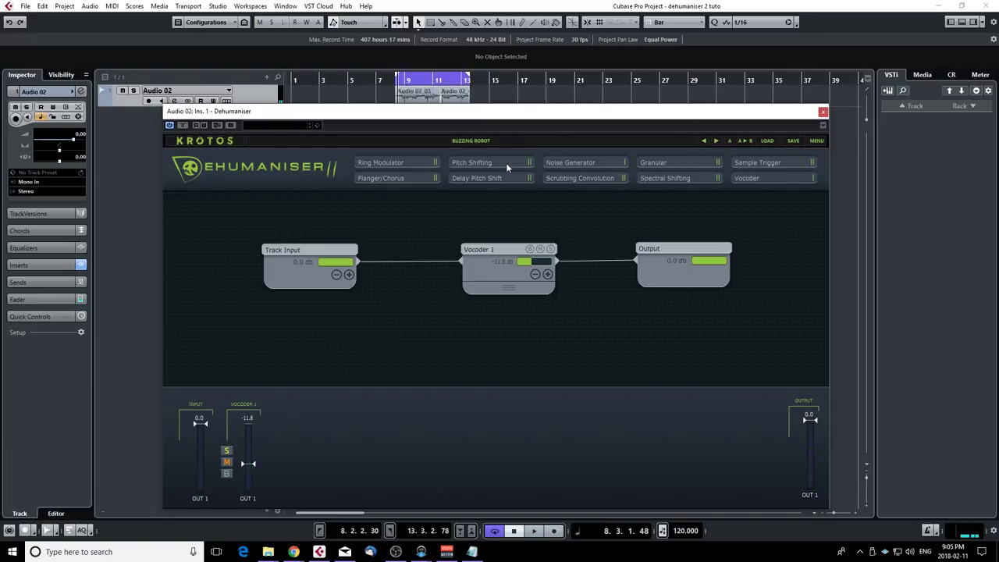
Audition the CHORD ROBOT preset, then CRUNCHYSTEREOFRY.
left_click(716, 141)
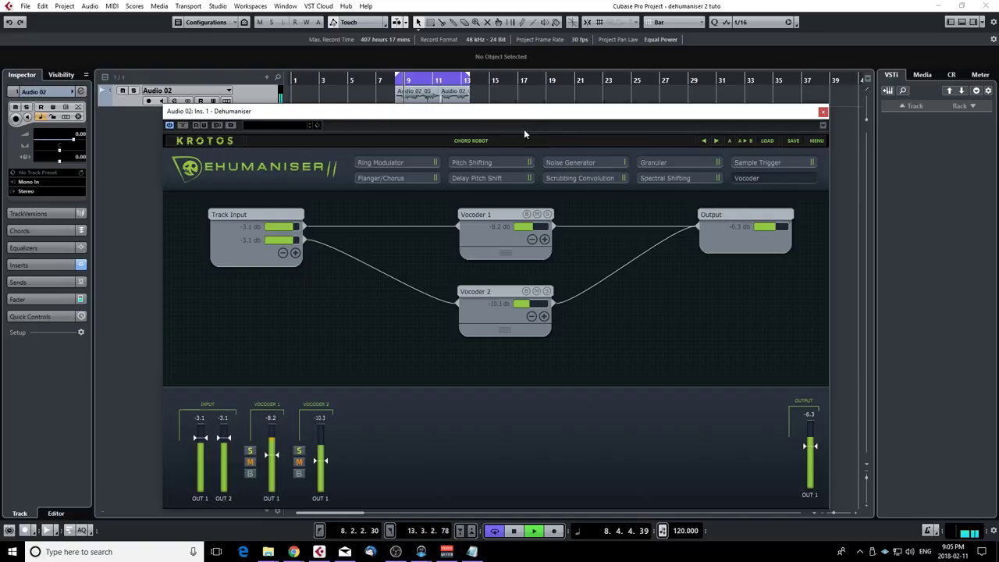
key("space")
left_click(717, 142)
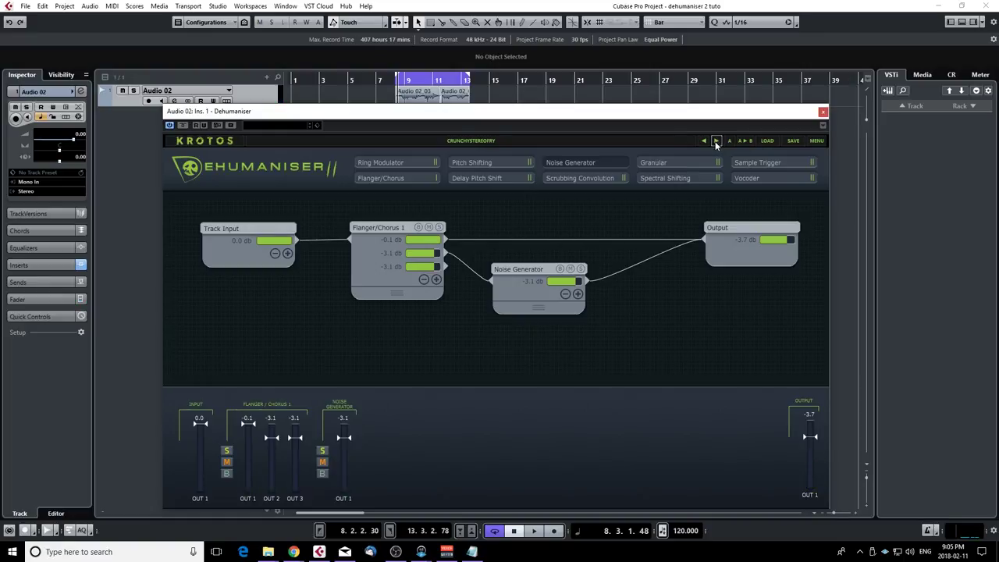
key("space")
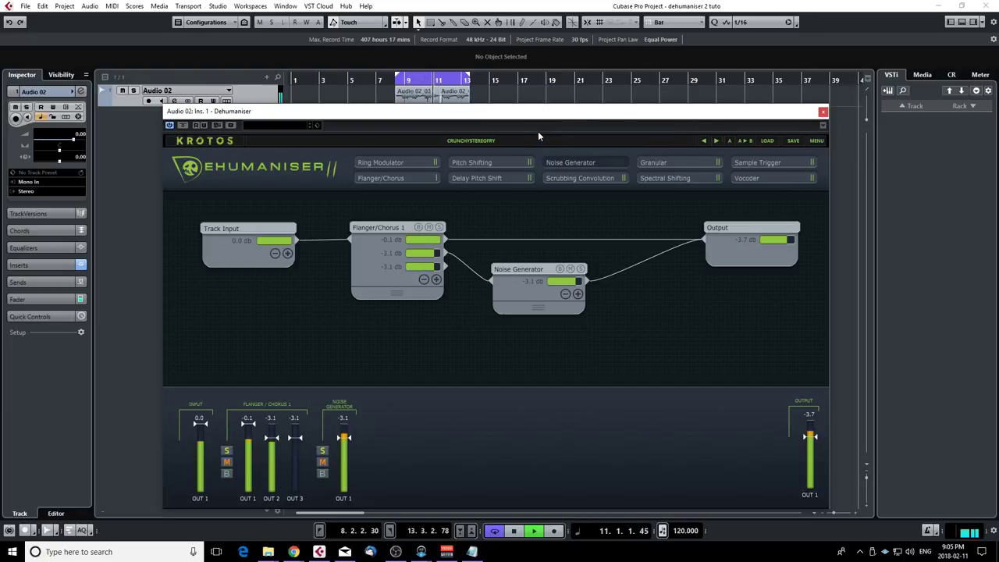
key("space")
left_click(492, 141)
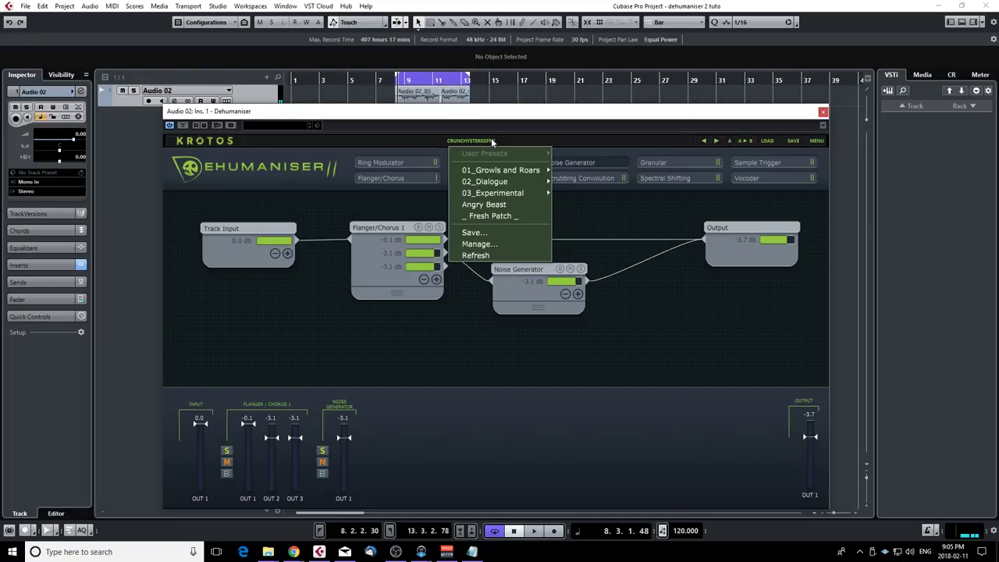
Load the 02_Dialogue > Radio > Crackling Echo Telephone 2 preset and audition it.
mouse_move(503, 187)
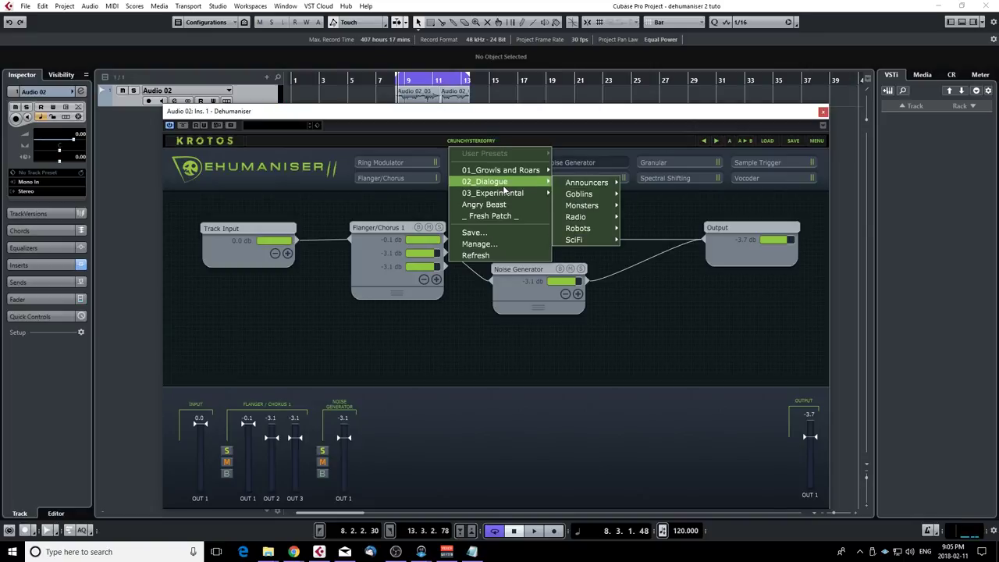
mouse_move(584, 220)
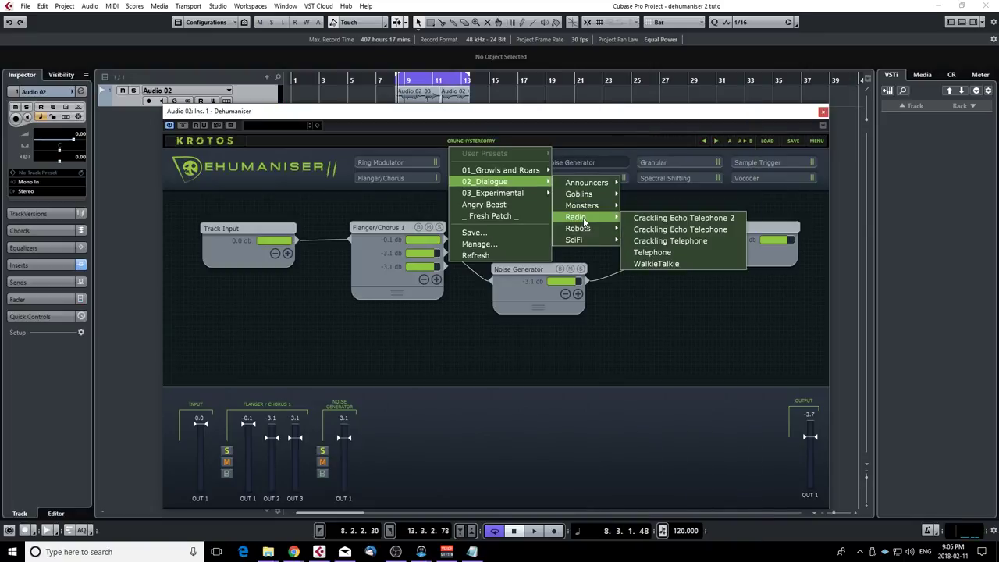
left_click(648, 218)
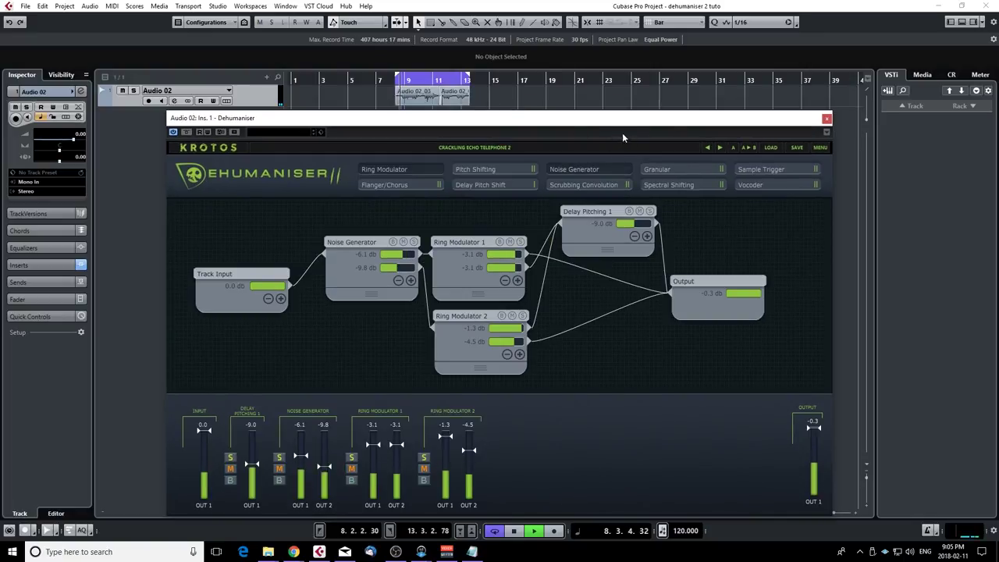
key("space")
Step through Crackling Echo Telephone, Crackling Telephone and Telephone presets, auditioning each.
left_click(721, 149)
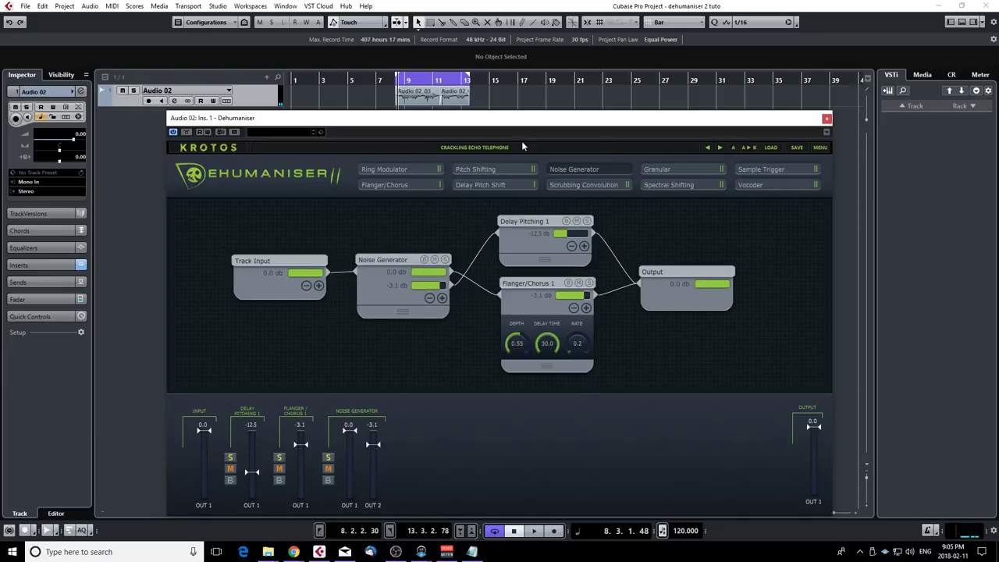
key("space")
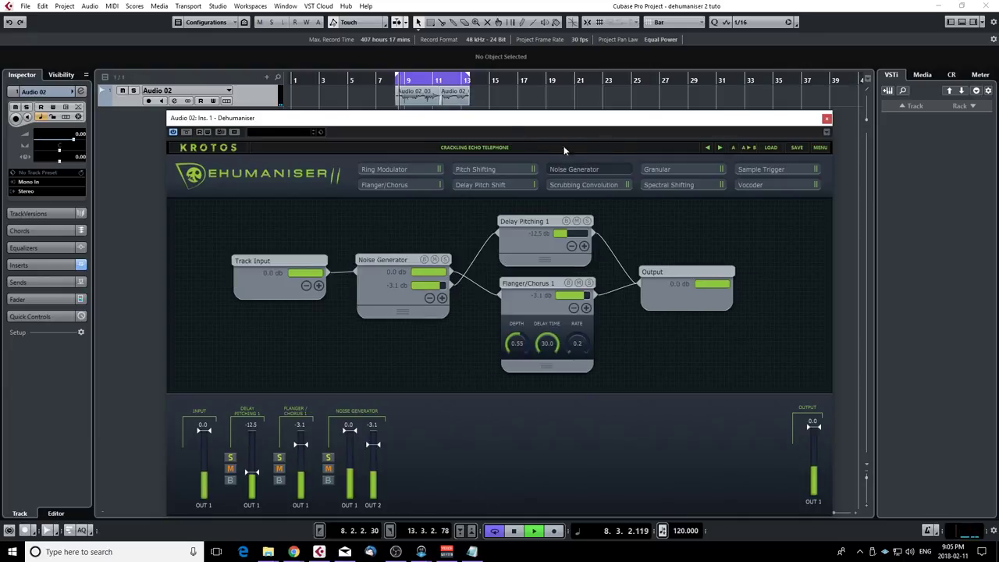
left_click(721, 148)
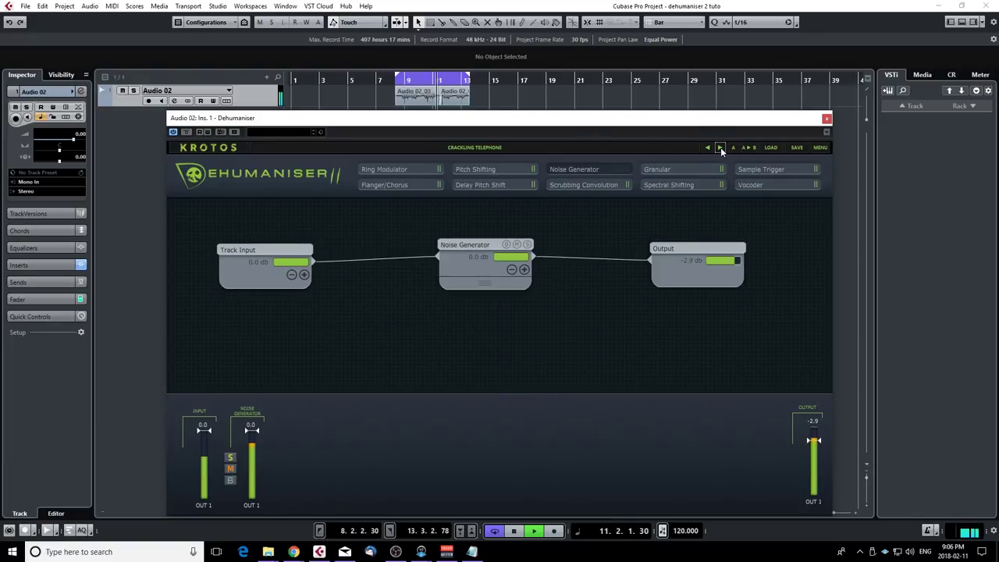
key("space")
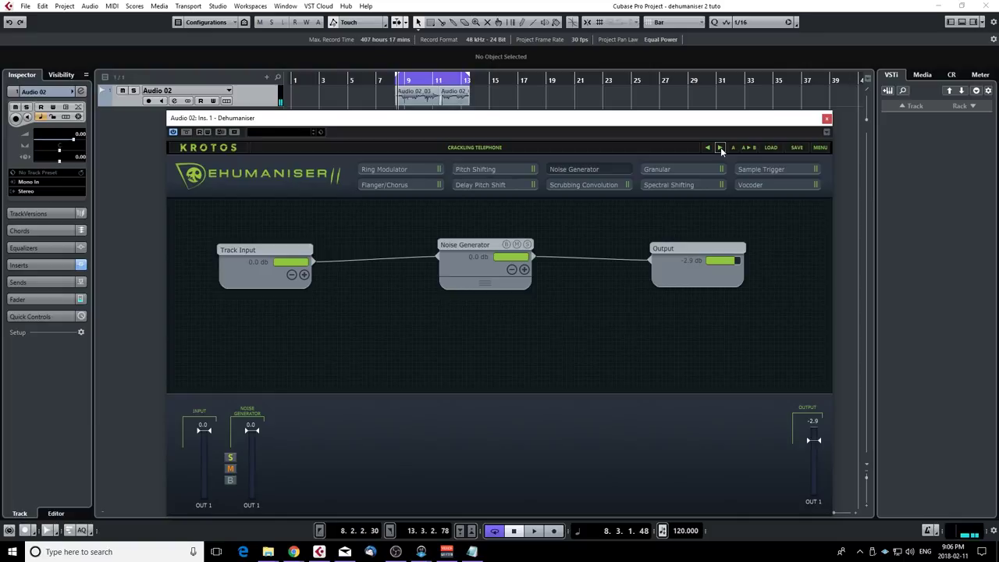
left_click(720, 149)
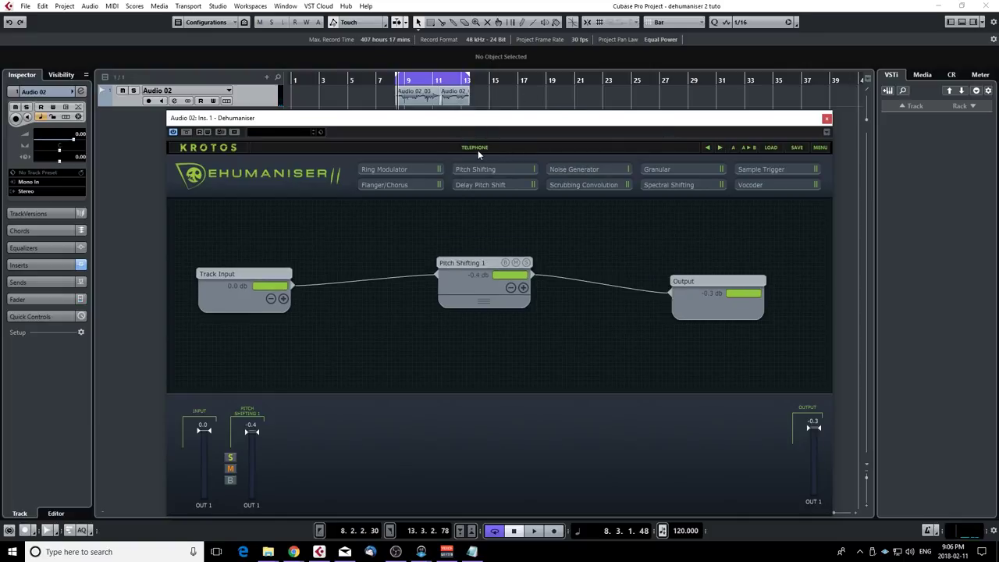
key("space")
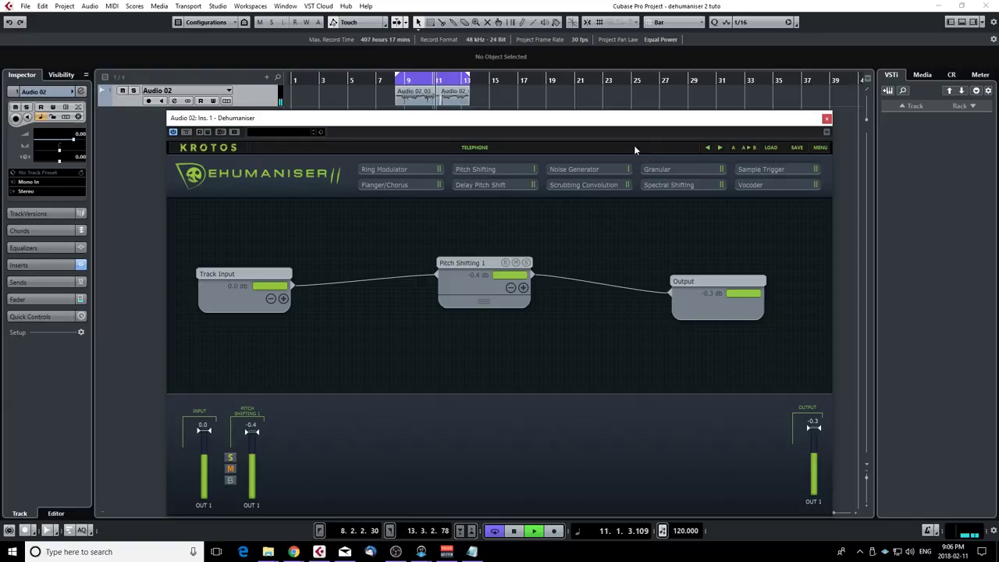
key("space")
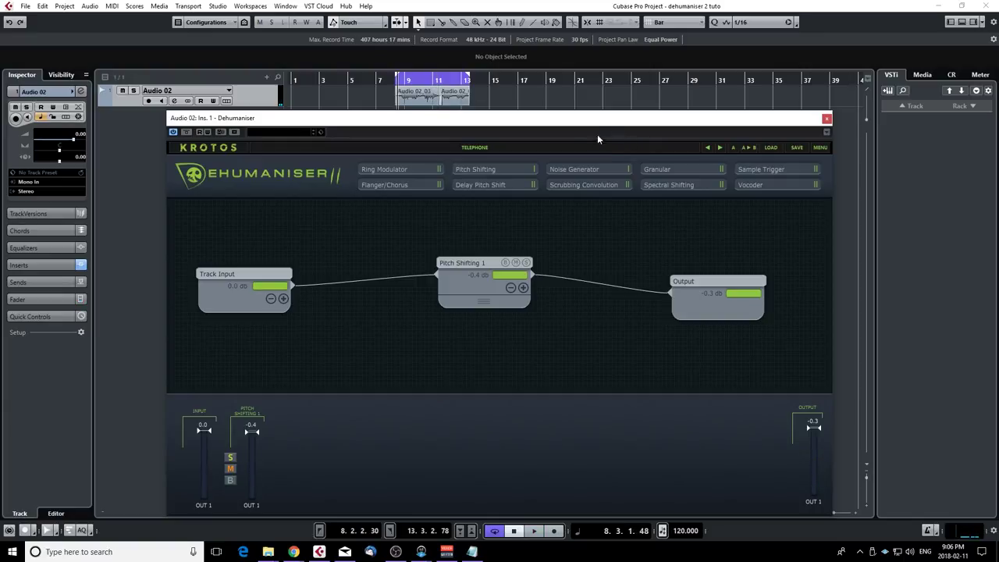
Load the saved Fresh Patch preset and reposition the plugin window.
left_click(507, 146)
mouse_move(537, 201)
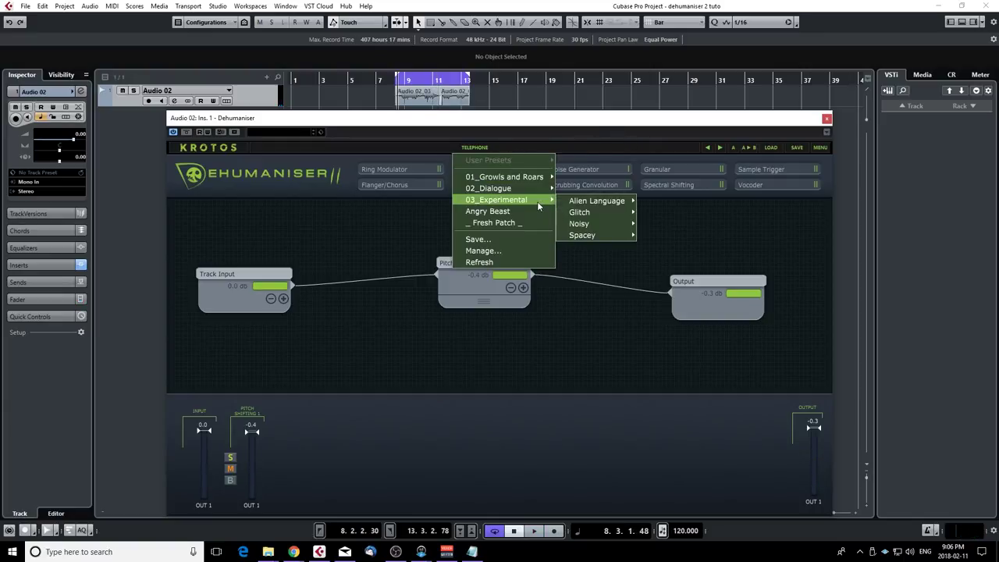
left_click(772, 147)
left_click(805, 225)
left_click_drag(551, 123, 616, 117)
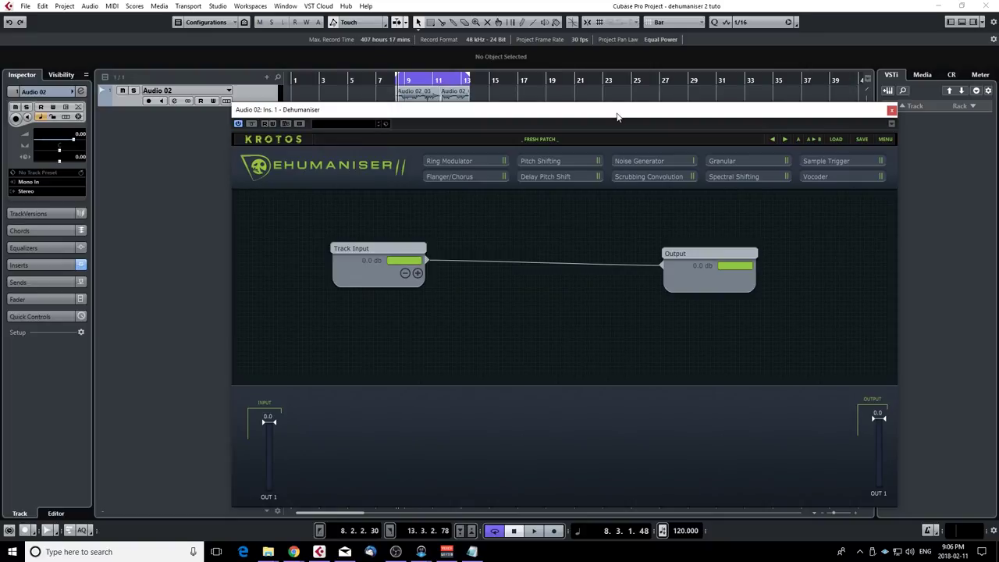
left_click_drag(610, 116, 642, 123)
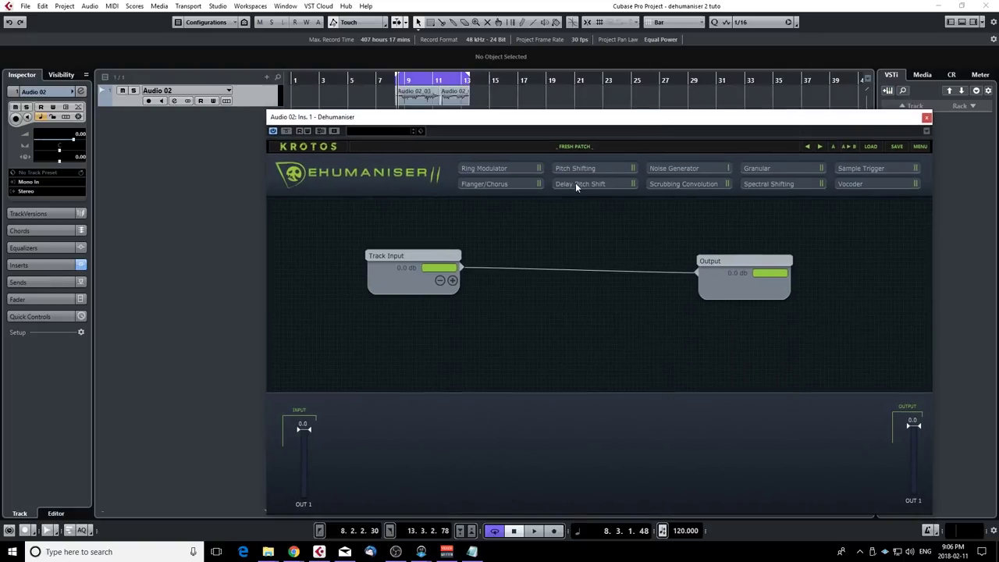
Add a Pitch Shifting node fed from Track Input and set its Octaves to -1.
left_click_drag(594, 167, 521, 234)
left_click_drag(461, 270, 536, 262)
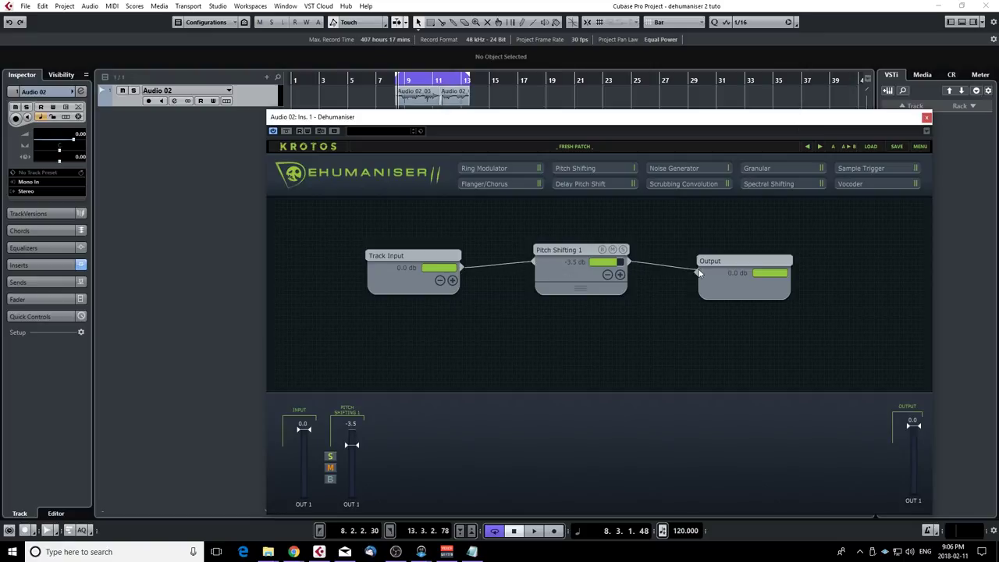
left_click(586, 292)
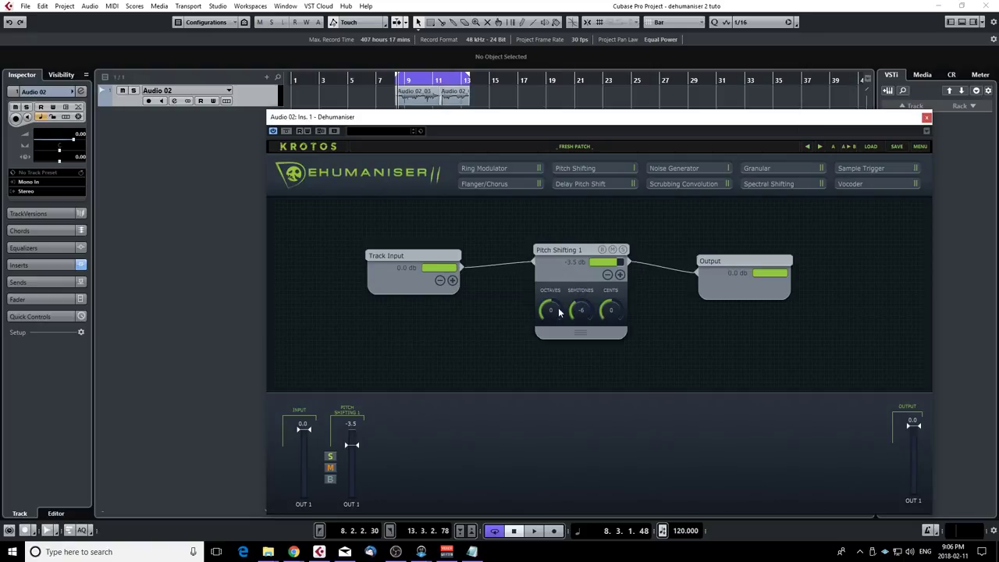
double_click(553, 312)
type("-1")
key("Return")
Audition the octave-down patch, then drop a Granular node onto the canvas.
key("space")
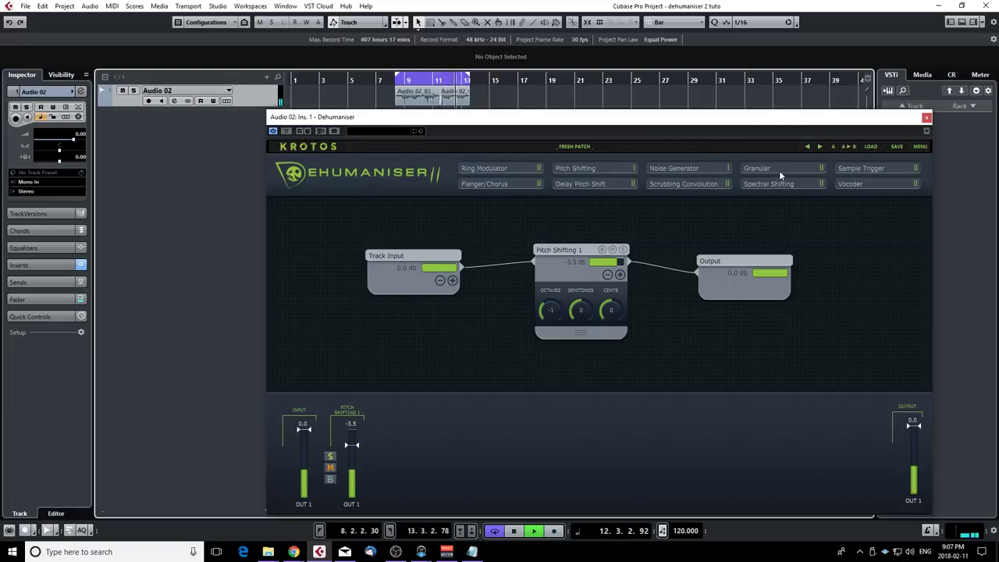
key("space")
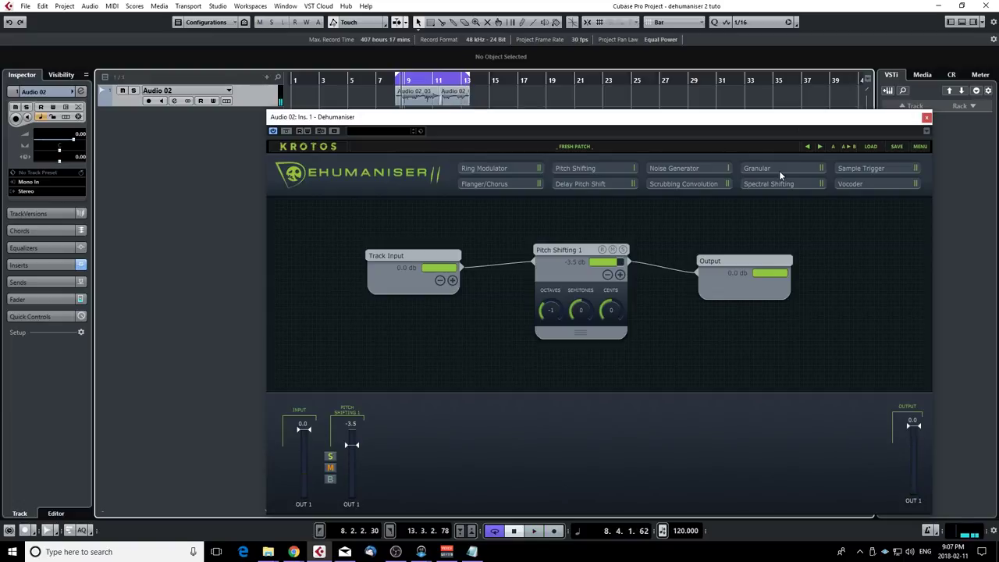
left_click_drag(780, 174, 542, 344)
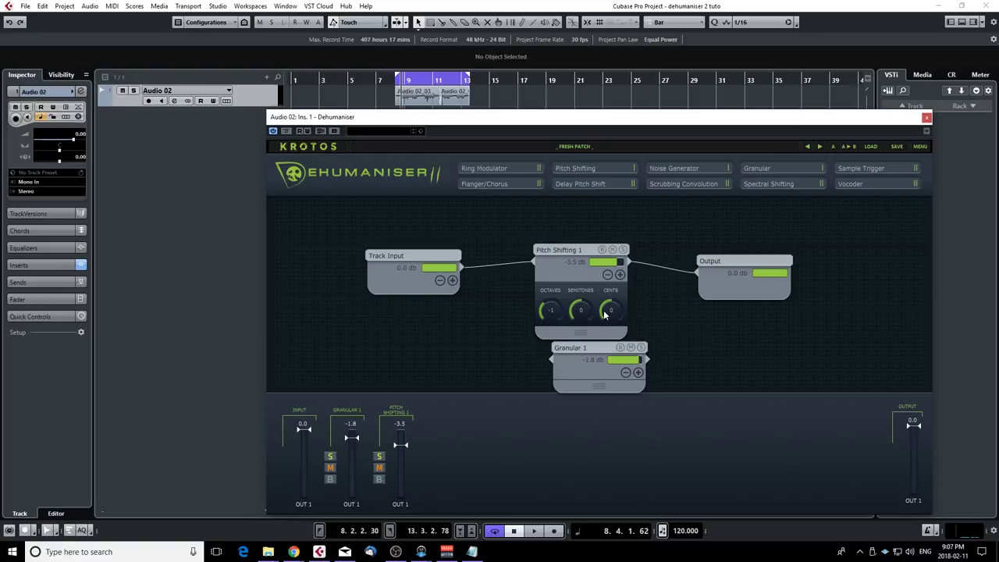
Give Track Input a second output feeding Granular 1, and cable Granular 1 into Output.
left_click_drag(567, 249, 571, 219)
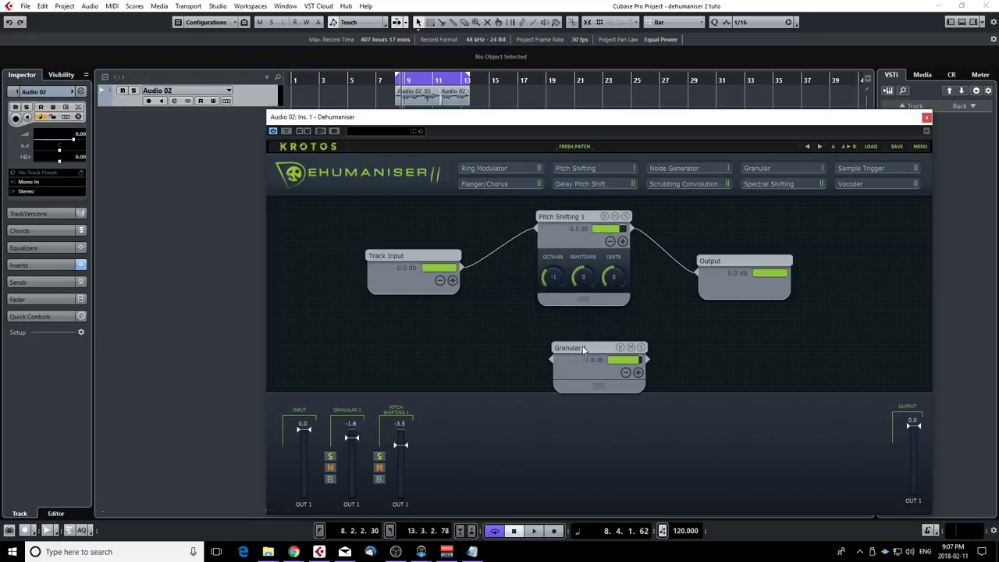
left_click_drag(583, 350, 555, 325)
left_click(453, 280)
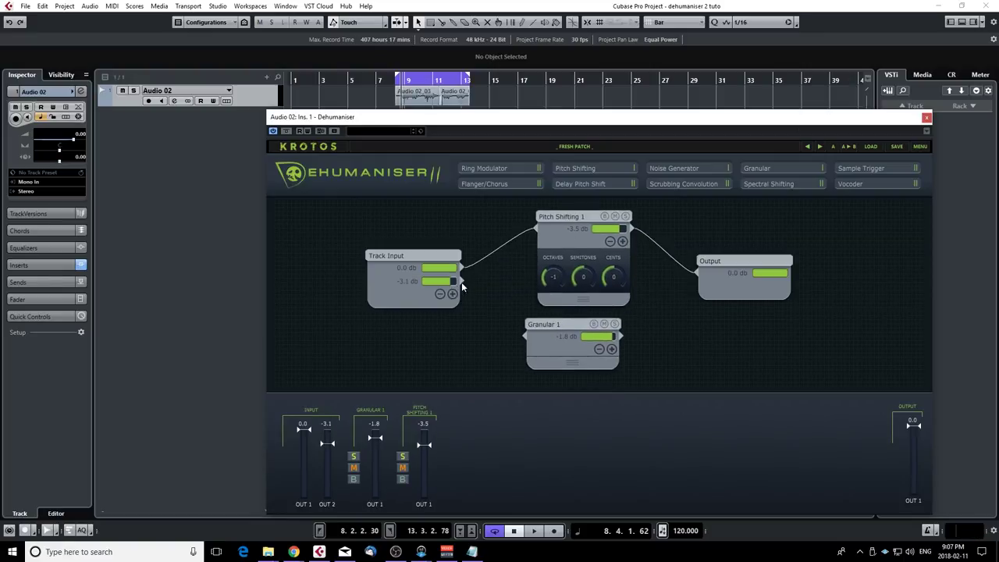
left_click_drag(461, 281, 520, 336)
left_click_drag(687, 284, 697, 273)
key("space")
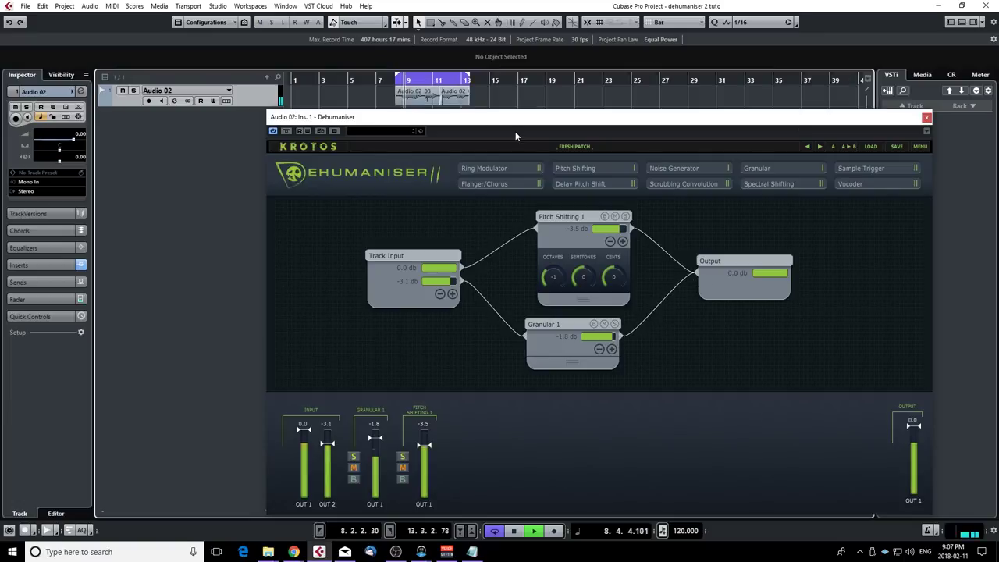
left_click(608, 329)
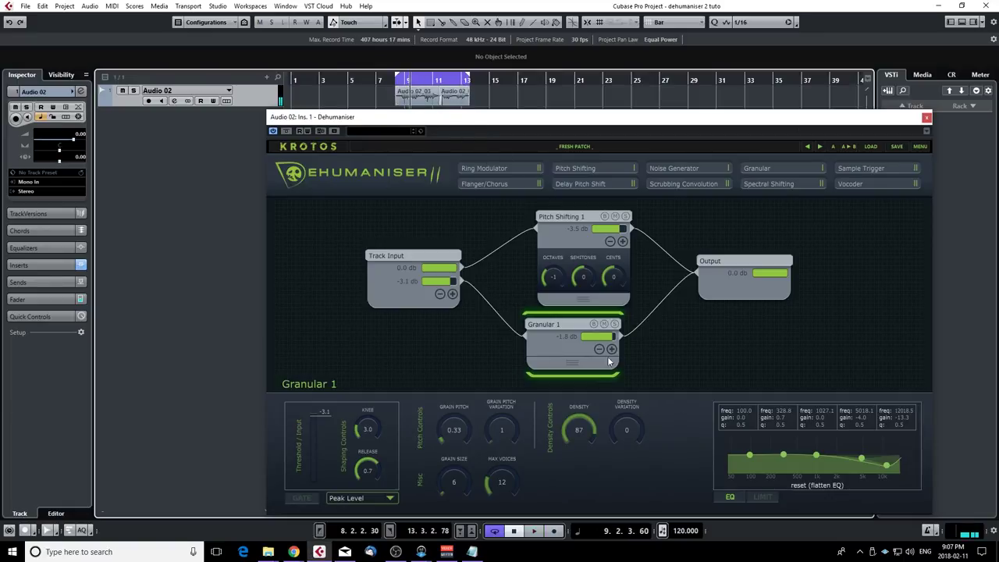
Solo Granular 1 and try Grain Size at 43, then bring it down to 6.
left_click(615, 324)
mouse_move(576, 367)
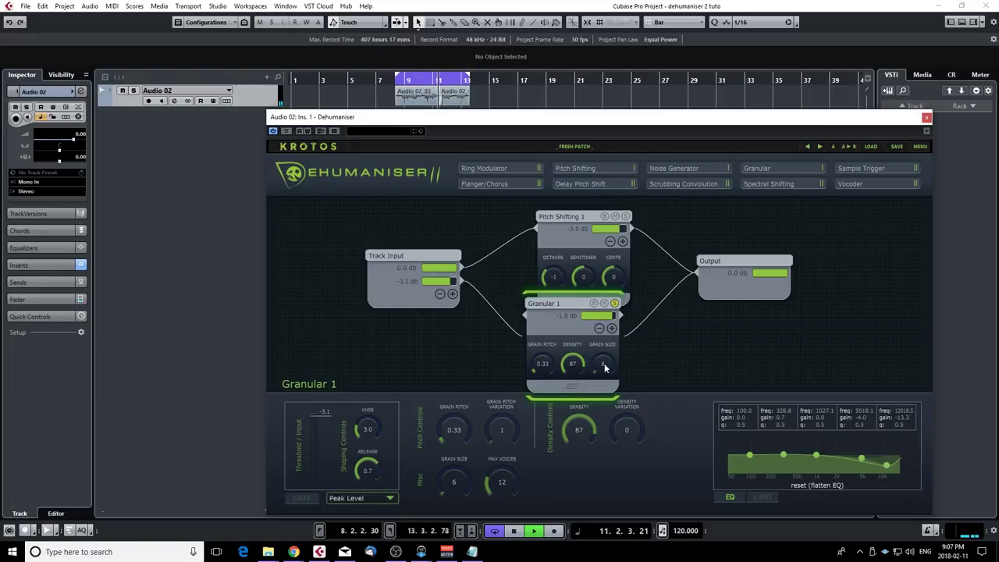
double_click(591, 364)
type("43")
key("Return")
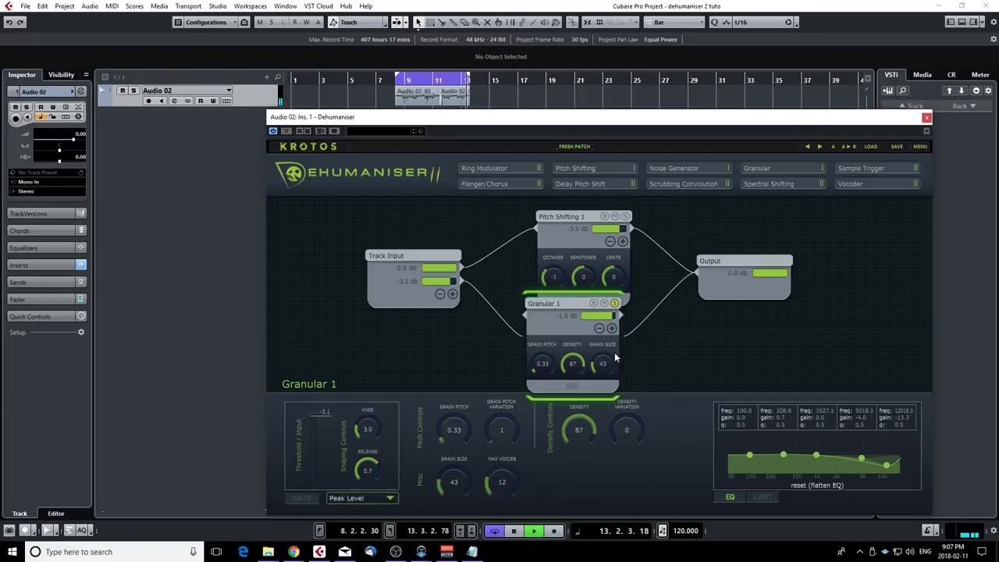
left_click_drag(603, 342, 604, 397)
mouse_move(551, 357)
left_mouse_down()
mouse_move(544, 338)
mouse_move(545, 356)
left_mouse_up()
Set Granular 1's Density to 67, tune it to 81, unsolo, and raise its level to 0.0 dB.
double_click(572, 362)
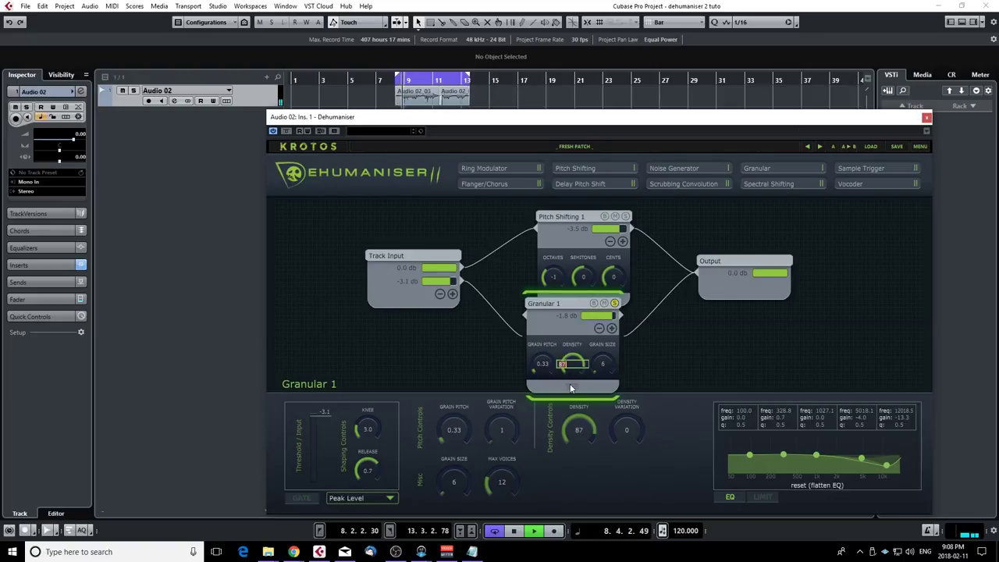
type("67")
key("Return")
mouse_move(569, 375)
left_mouse_down()
mouse_move(567, 418)
mouse_move(573, 347)
mouse_move(572, 384)
left_mouse_up()
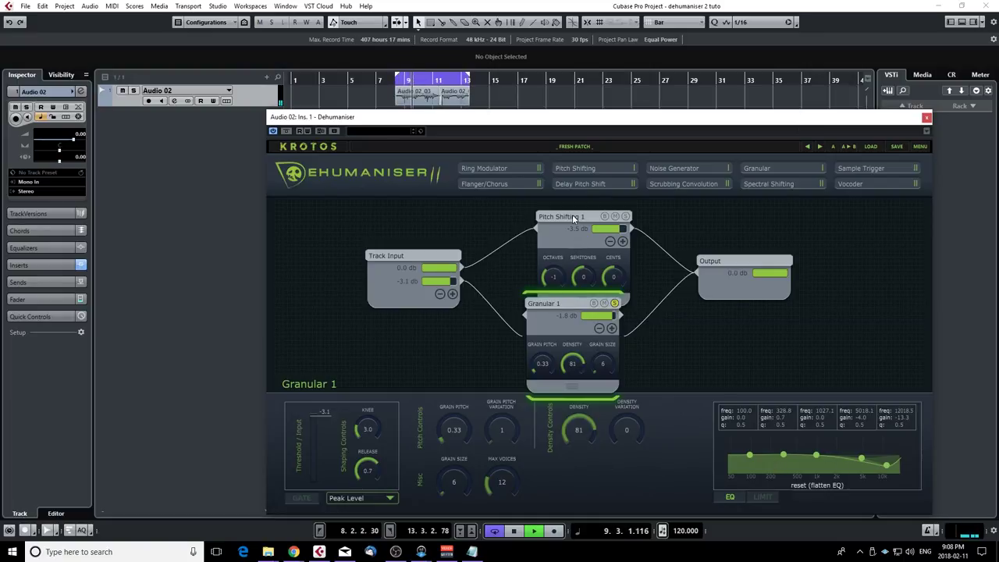
left_click_drag(572, 214, 569, 201)
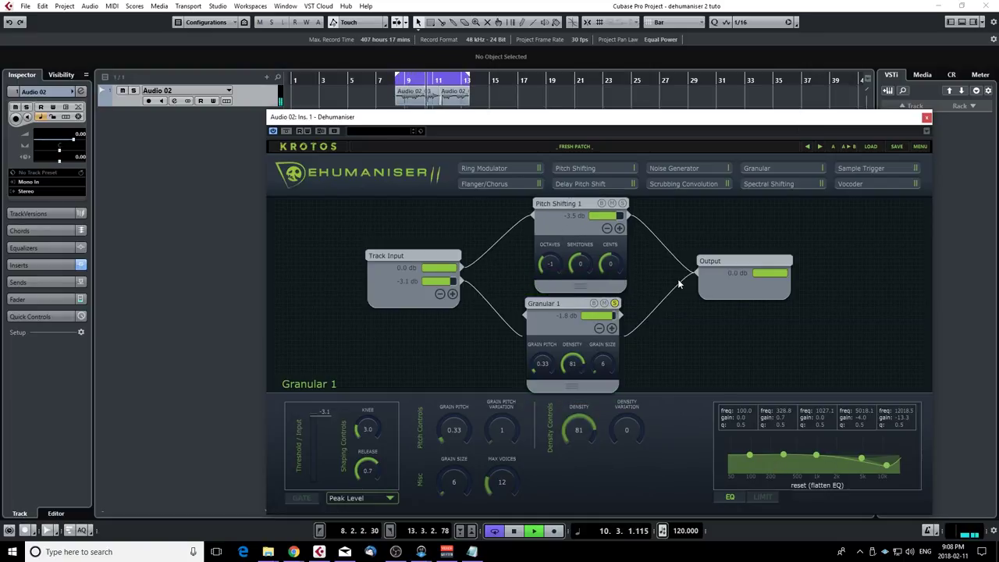
left_click(614, 303)
left_click_drag(615, 315, 619, 315)
key("space")
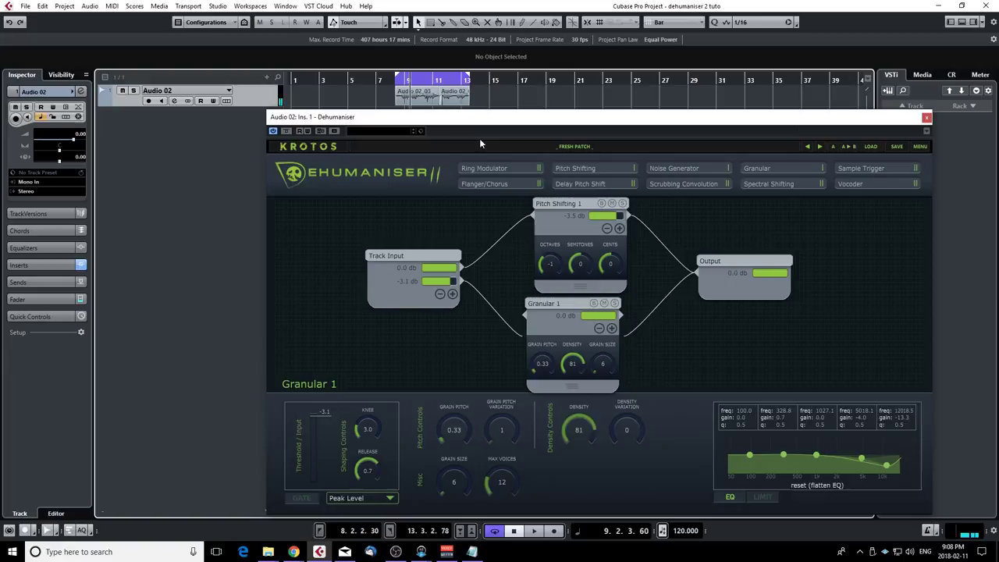
Boost Granular 1's EQ by 15.3 dB around 395 Hz while listening, then show Output's settings.
left_click(569, 302)
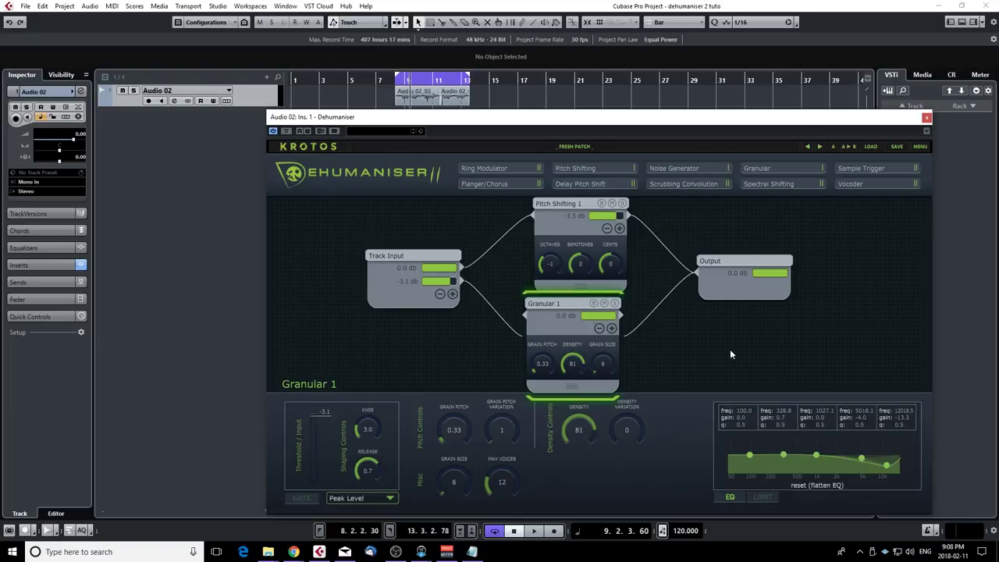
key("space")
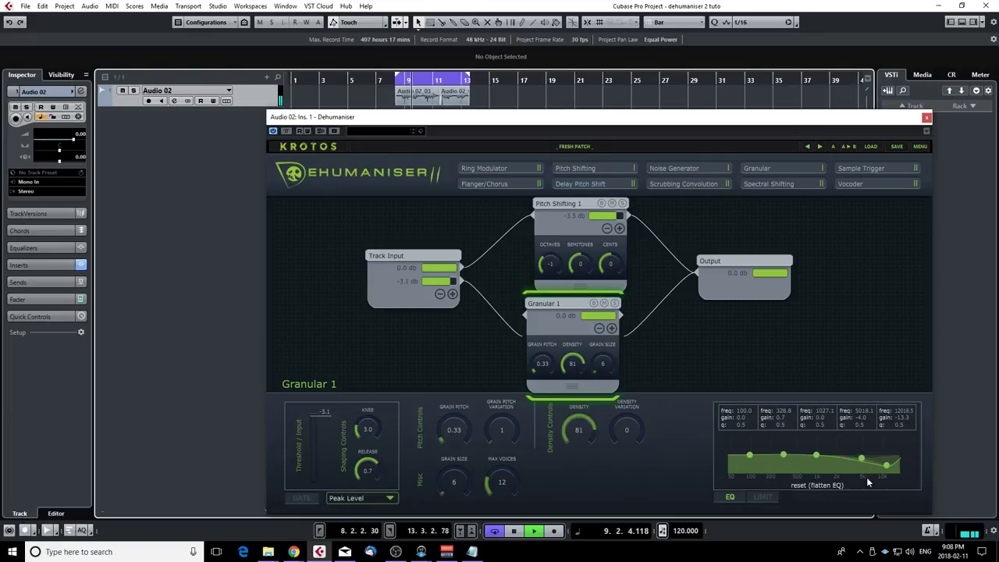
left_click_drag(862, 459, 788, 450)
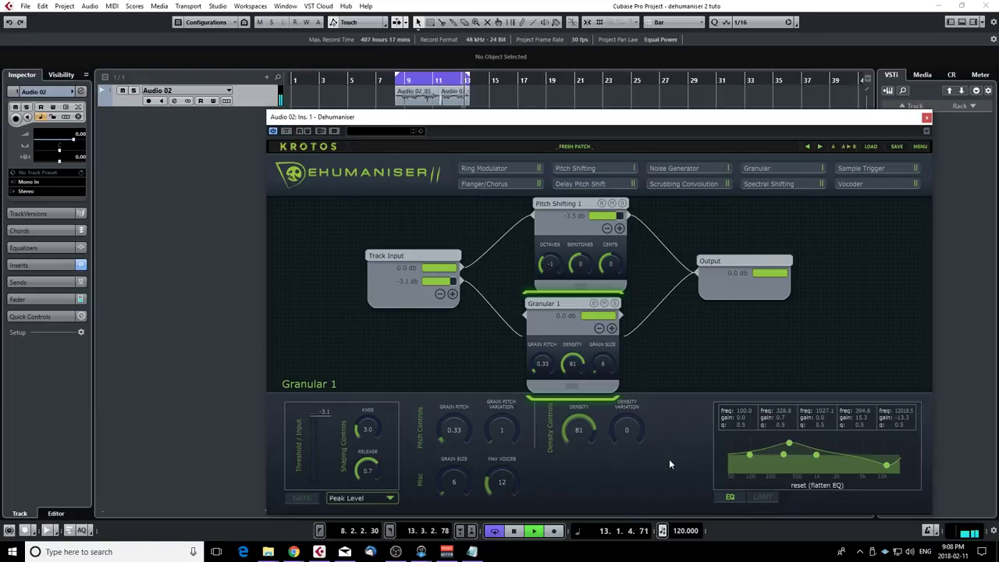
key("space")
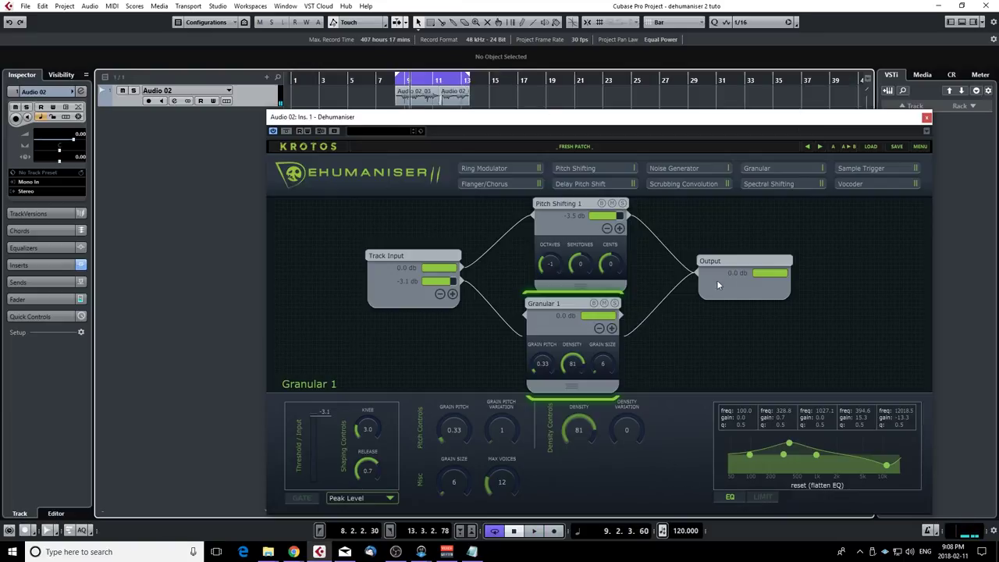
left_click(741, 262)
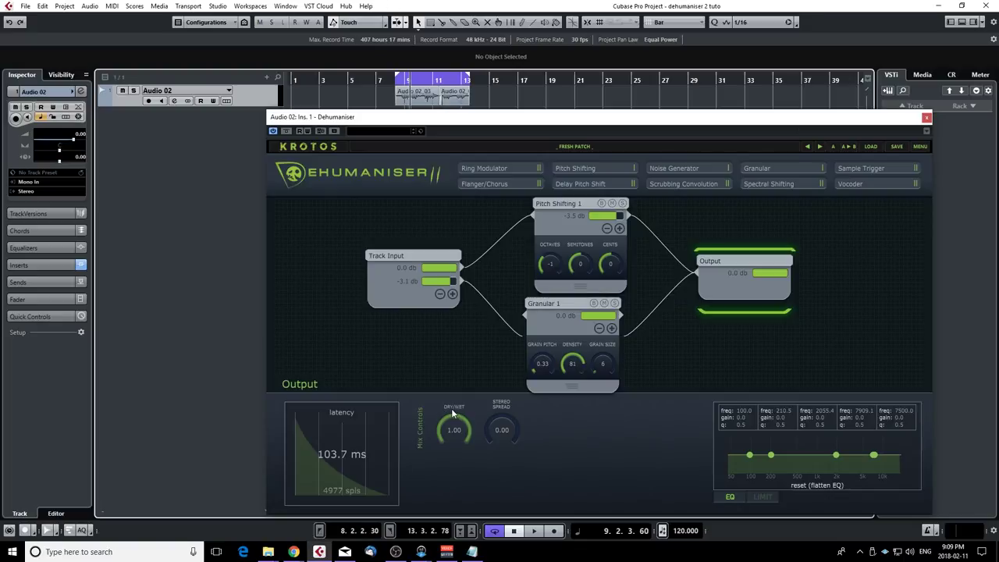
Leave Output Dry/Wet at 1.00 and set Stereo Spread to 0.30, auditioning the change.
key("space")
mouse_move(452, 417)
left_mouse_down()
mouse_move(445, 475)
mouse_move(446, 424)
left_mouse_up()
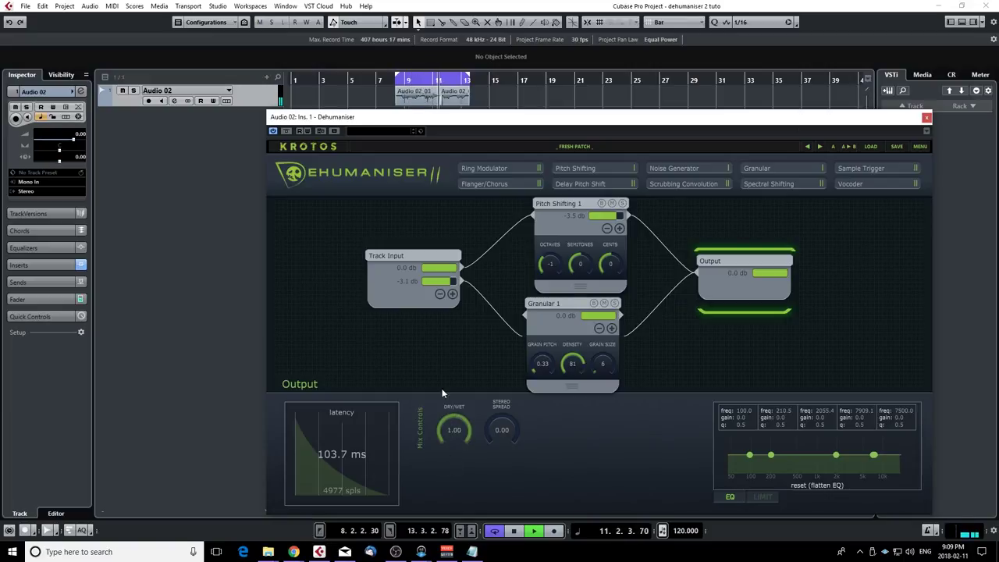
key("space")
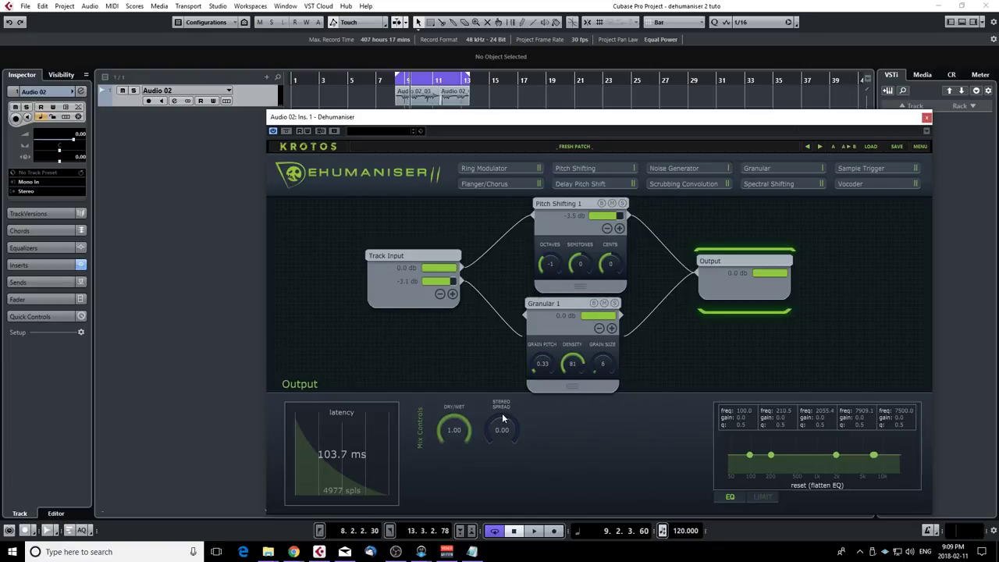
left_click_drag(502, 413, 516, 328)
key("space")
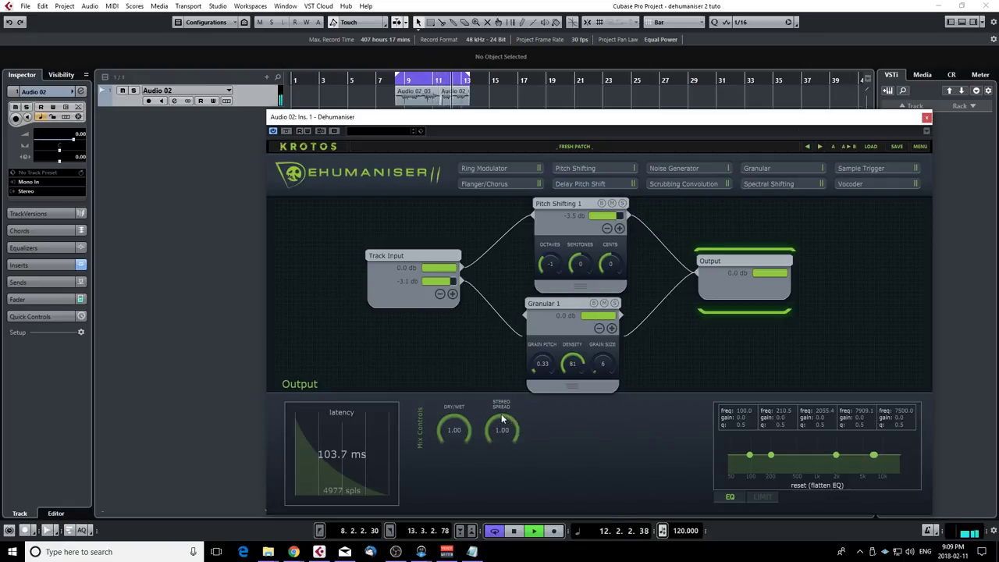
left_click_drag(501, 414, 494, 494)
key("space")
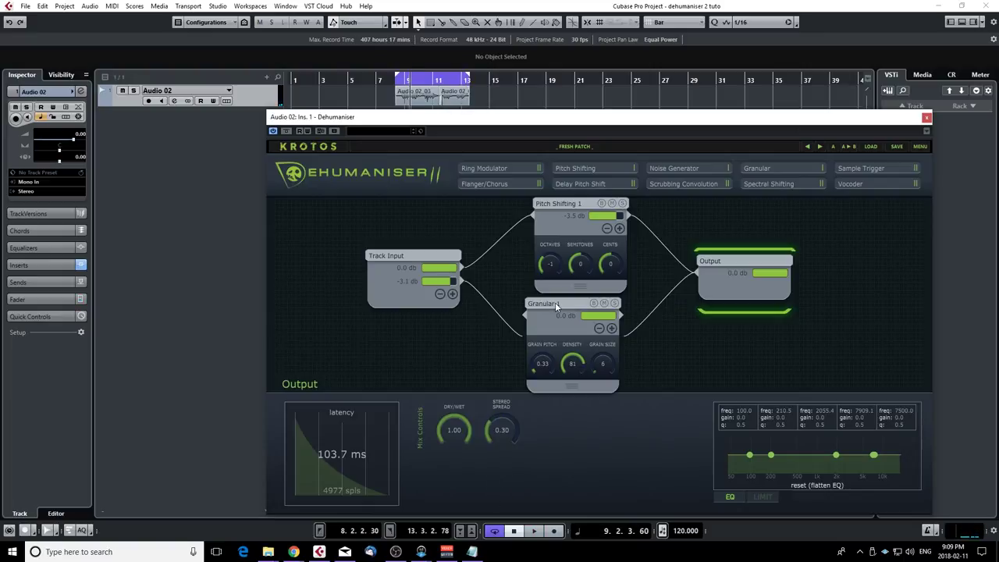